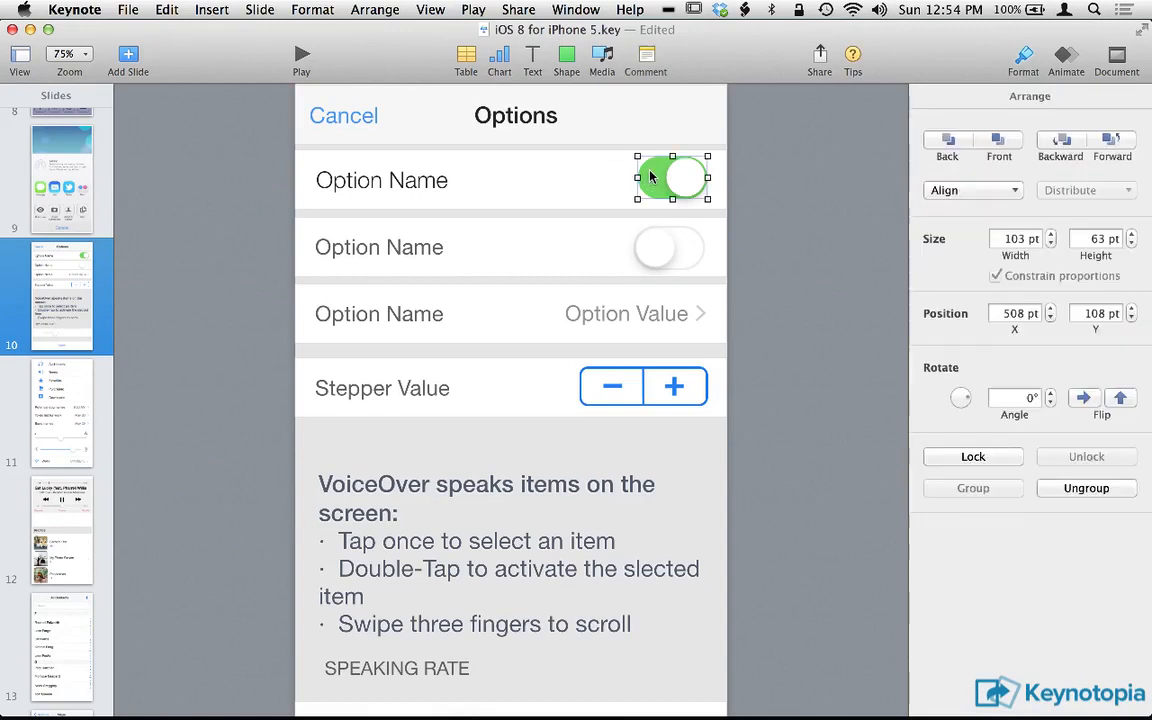
{"action": "left_click", "coordinate": [651, 177]}
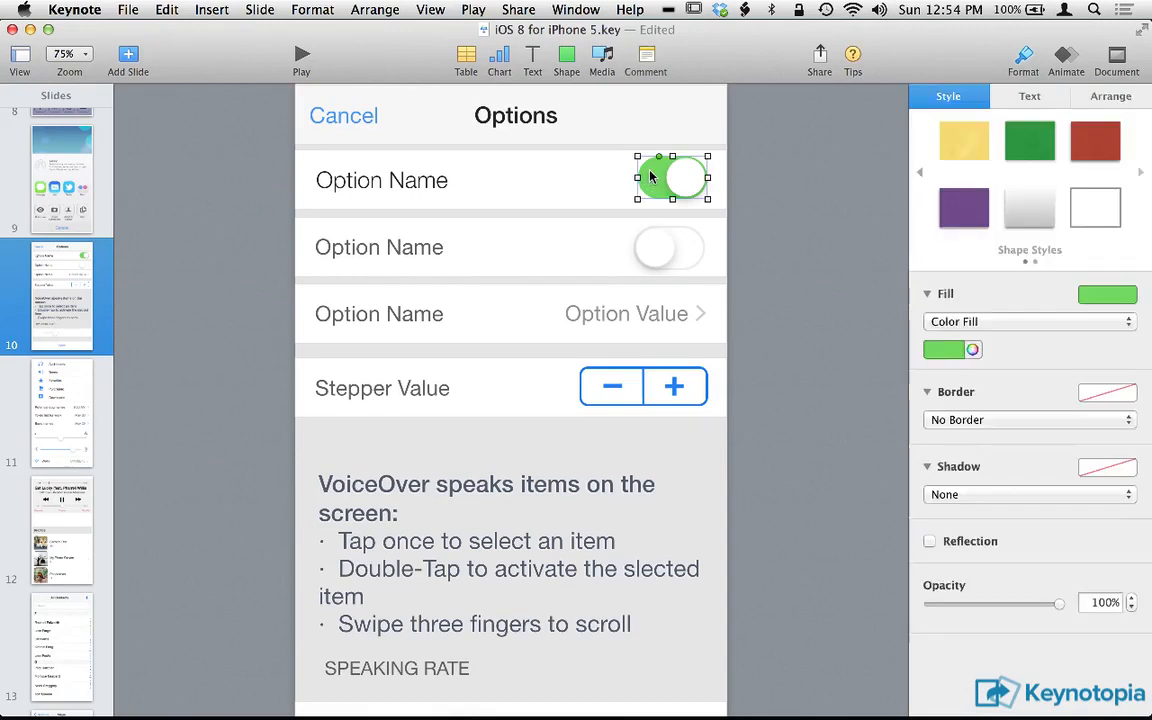
Recolor the green fill of the first option's toggle switch to blue and undo the color change.
{"action": "left_click", "coordinate": [958, 352]}
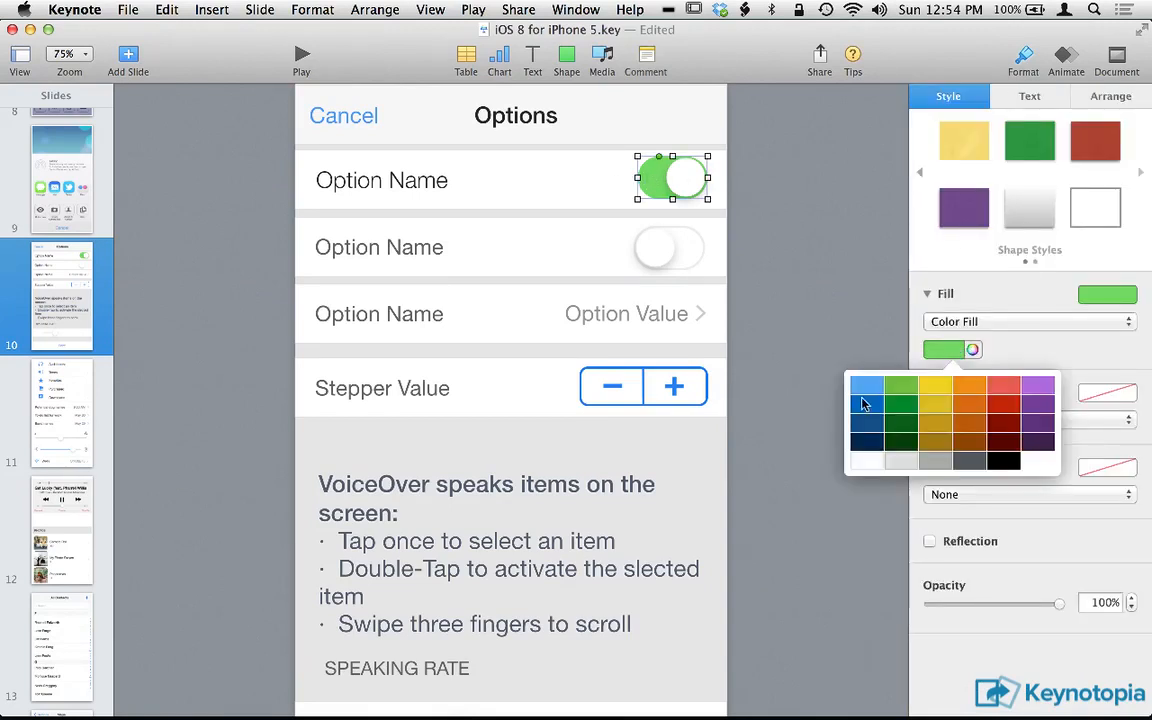
{"action": "left_click", "coordinate": [869, 402]}
{"action": "left_click", "coordinate": [764, 322]}
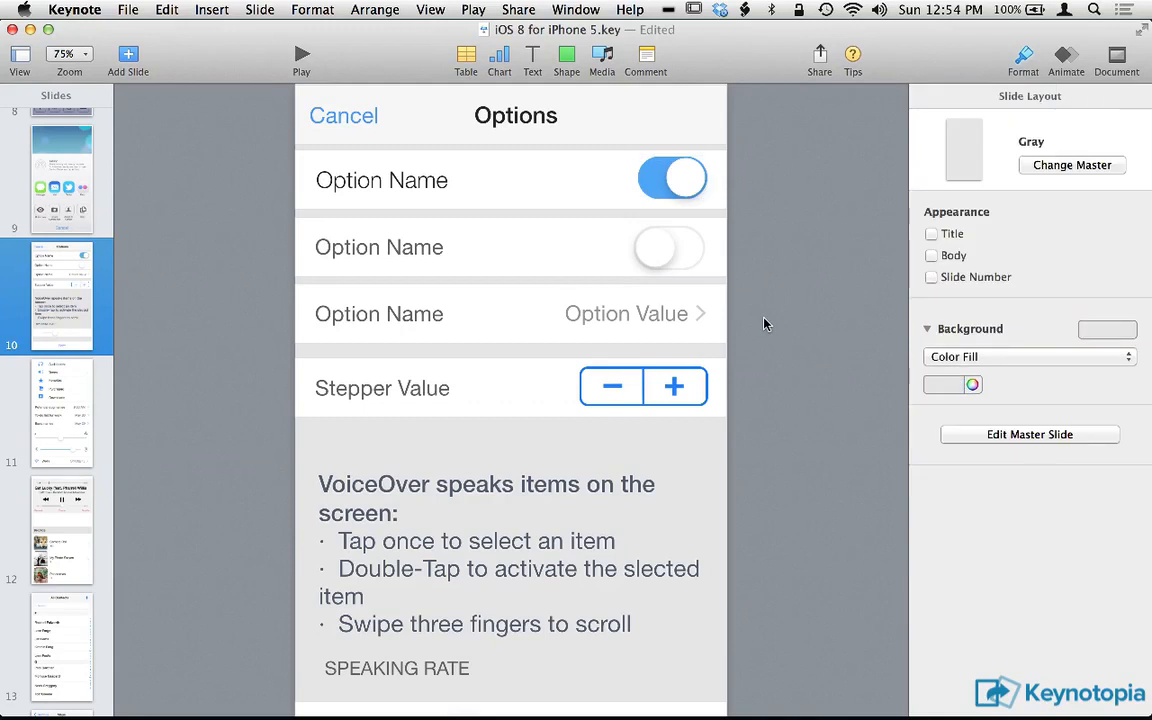
{"action": "key", "text": "super+z"}
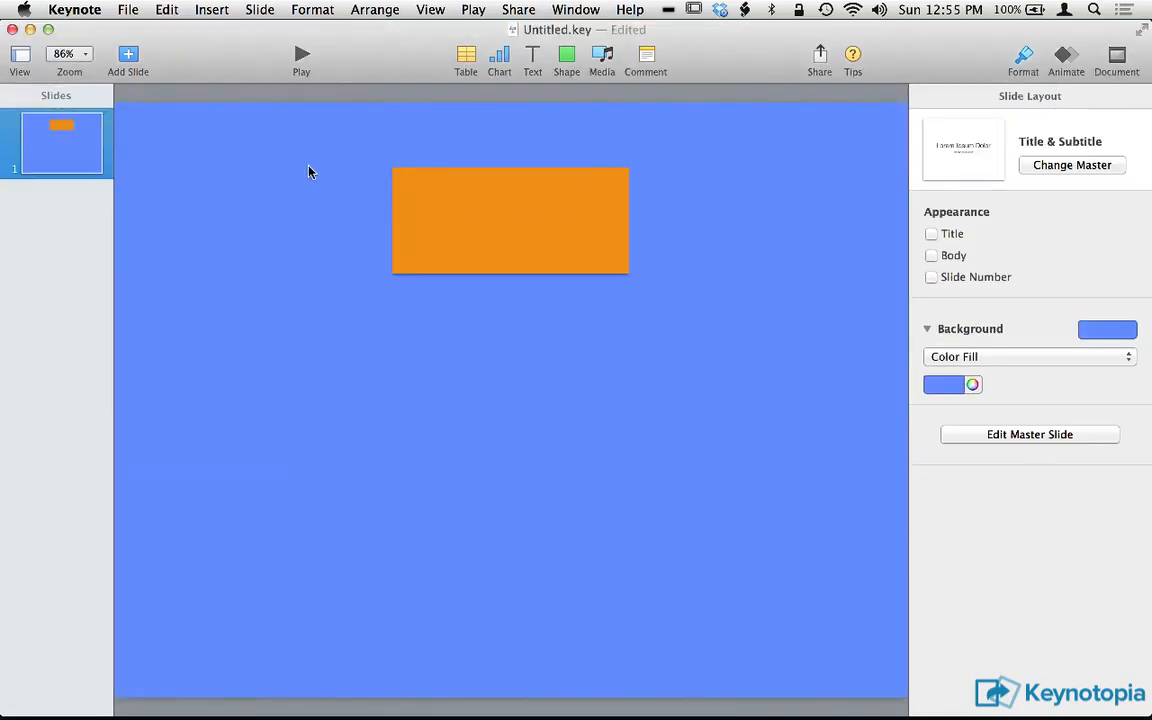
Insert a square shape in the middle of the Untitled.key slide and delete it.
{"action": "left_click", "coordinate": [566, 60]}
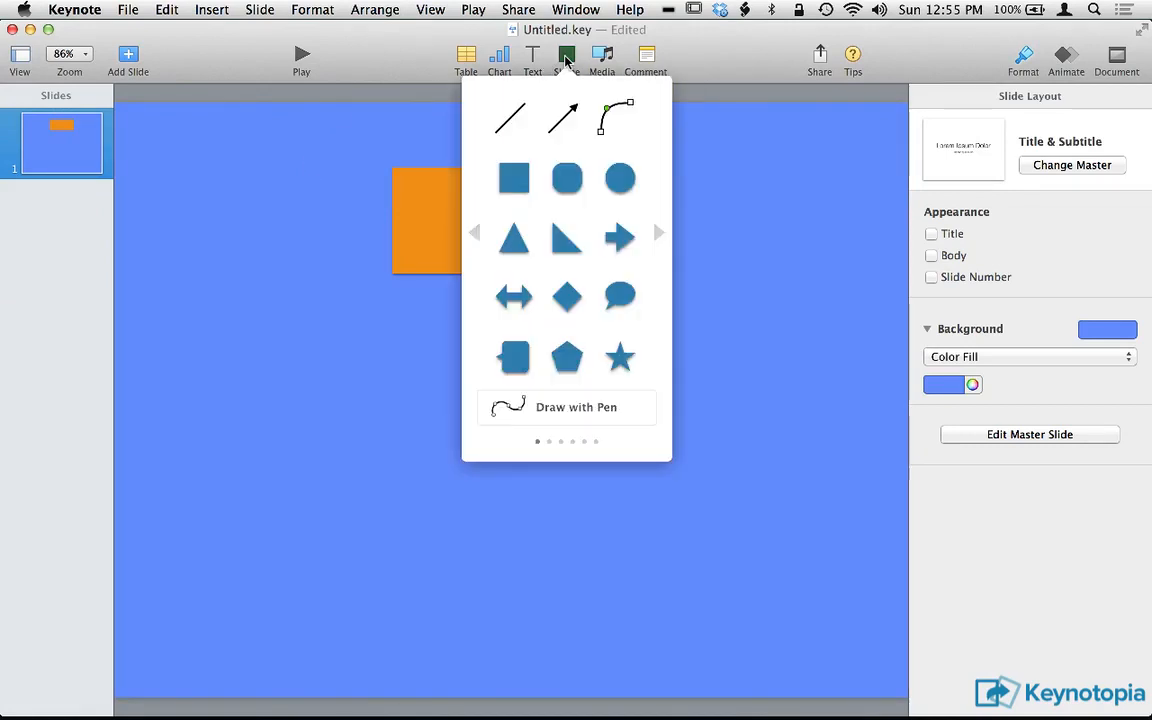
{"action": "left_click", "coordinate": [518, 177]}
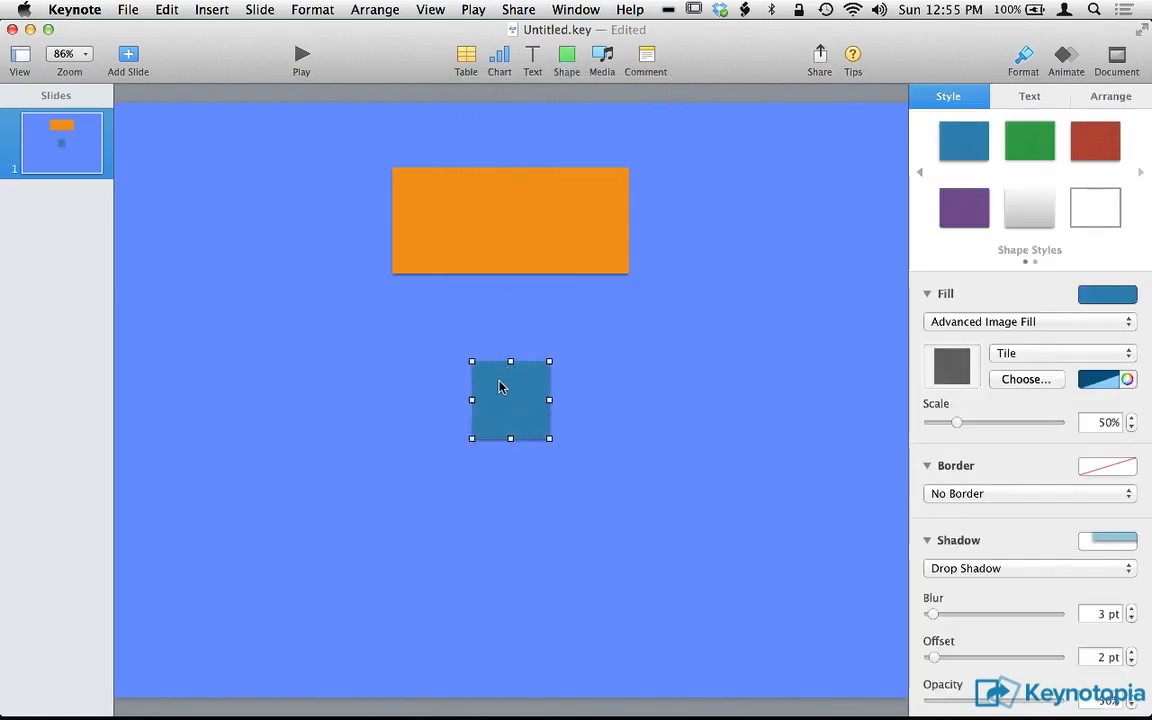
{"action": "left_click", "coordinate": [478, 348]}
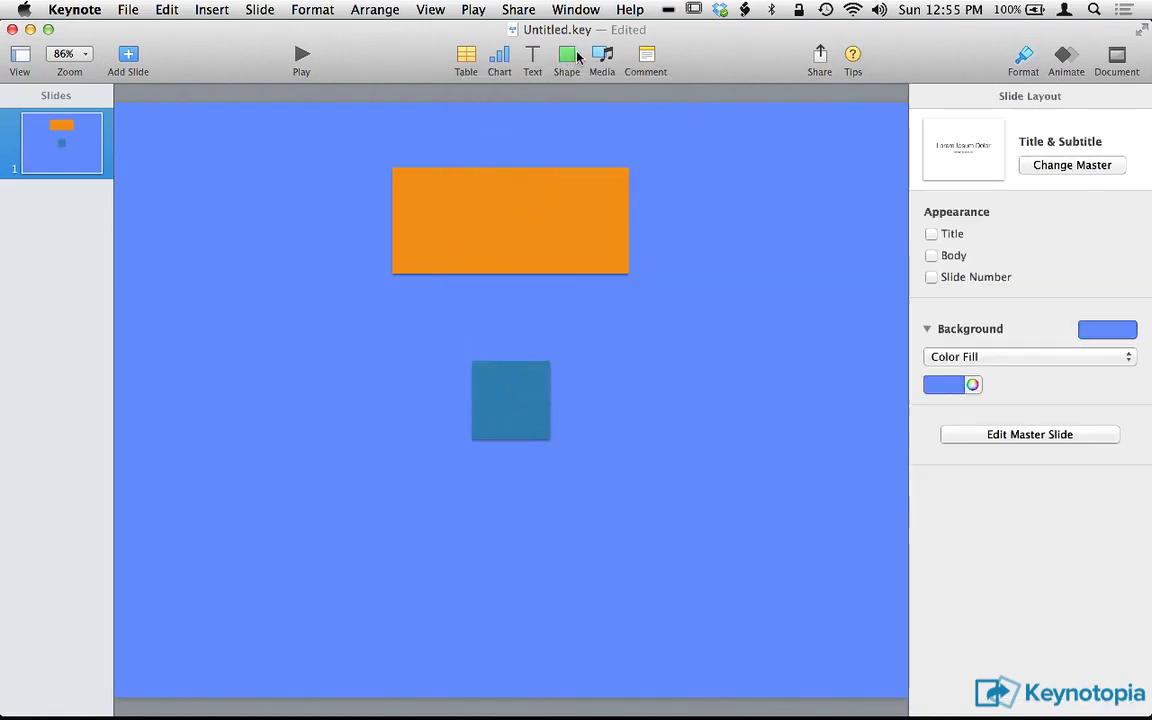
{"action": "left_click", "coordinate": [535, 417]}
{"action": "key", "text": "Delete"}
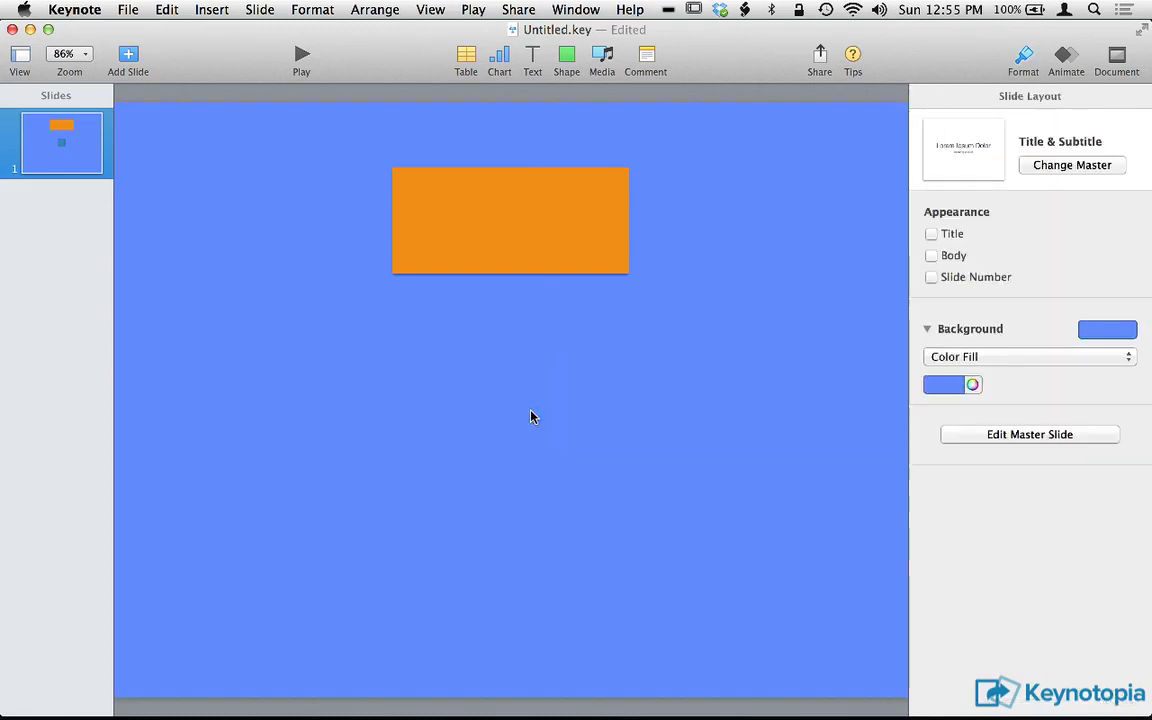
Insert a rounded square and place it to the lower left of the orange rectangle.
{"action": "left_click", "coordinate": [566, 58]}
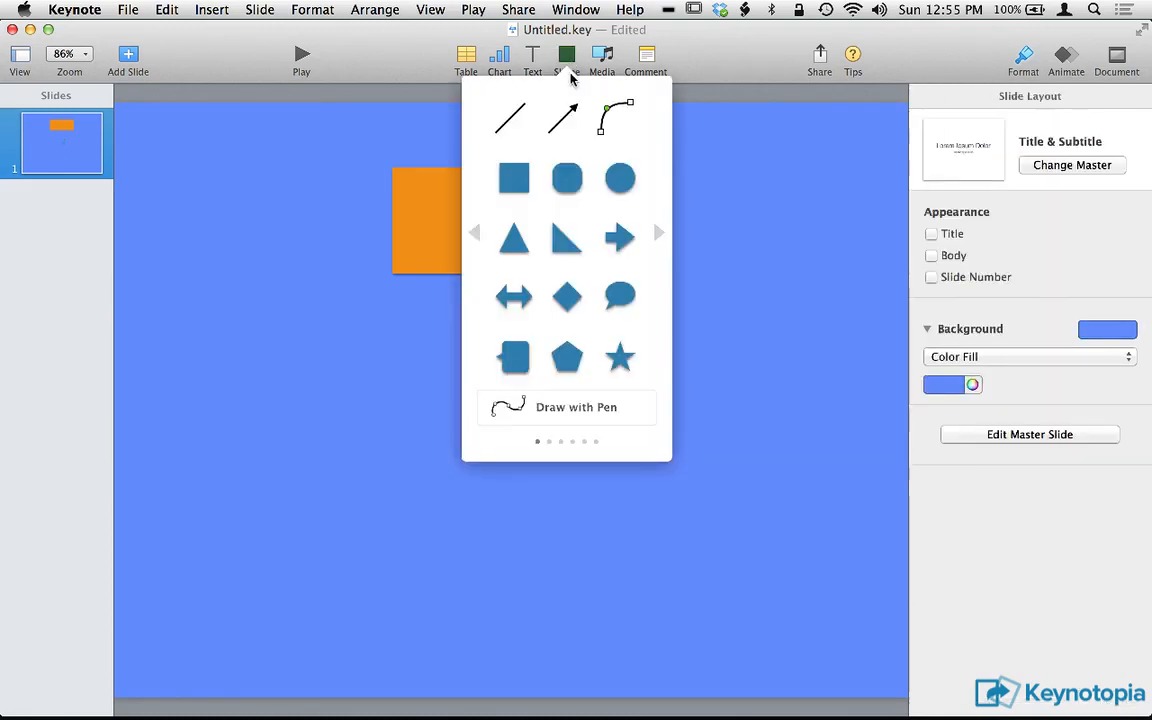
{"action": "left_click", "coordinate": [568, 175]}
{"action": "left_click_drag", "start_coordinate": [527, 404], "coordinate": [342, 366]}
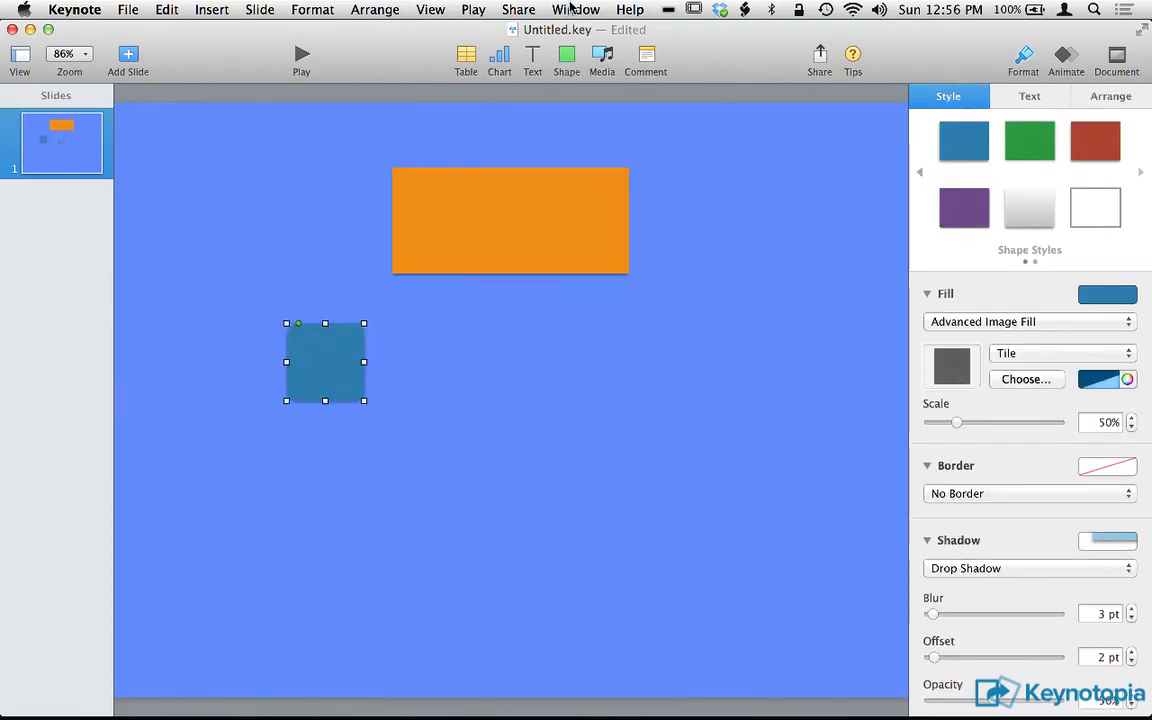
{"action": "left_click", "coordinate": [566, 58]}
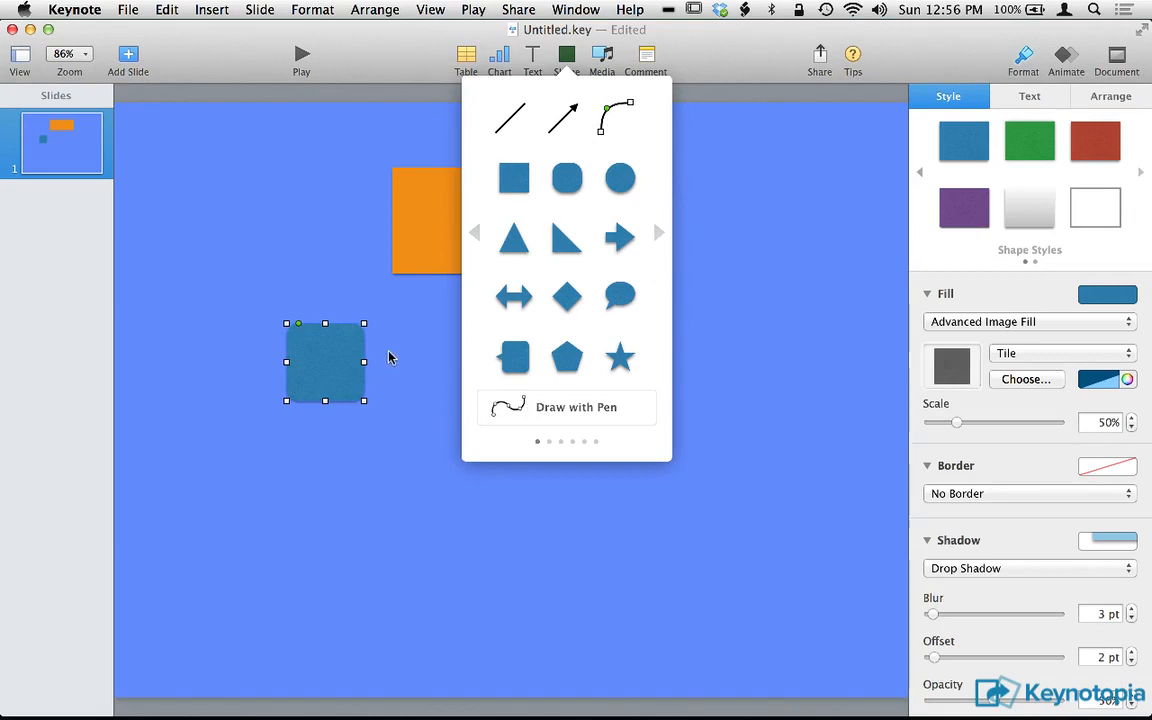
{"action": "left_click", "coordinate": [273, 290]}
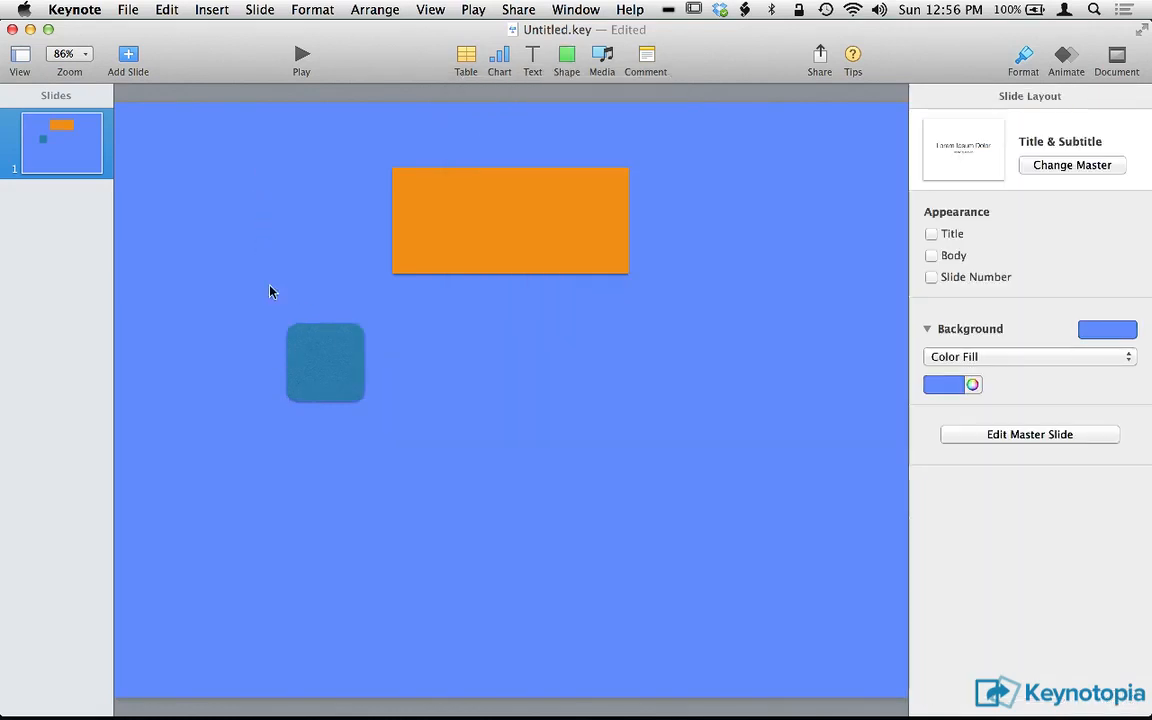
Reduce the rounded square's corner radius to 0 pt and place the shape just below the orange rectangle.
{"action": "left_click_drag", "start_coordinate": [301, 364], "coordinate": [273, 189]}
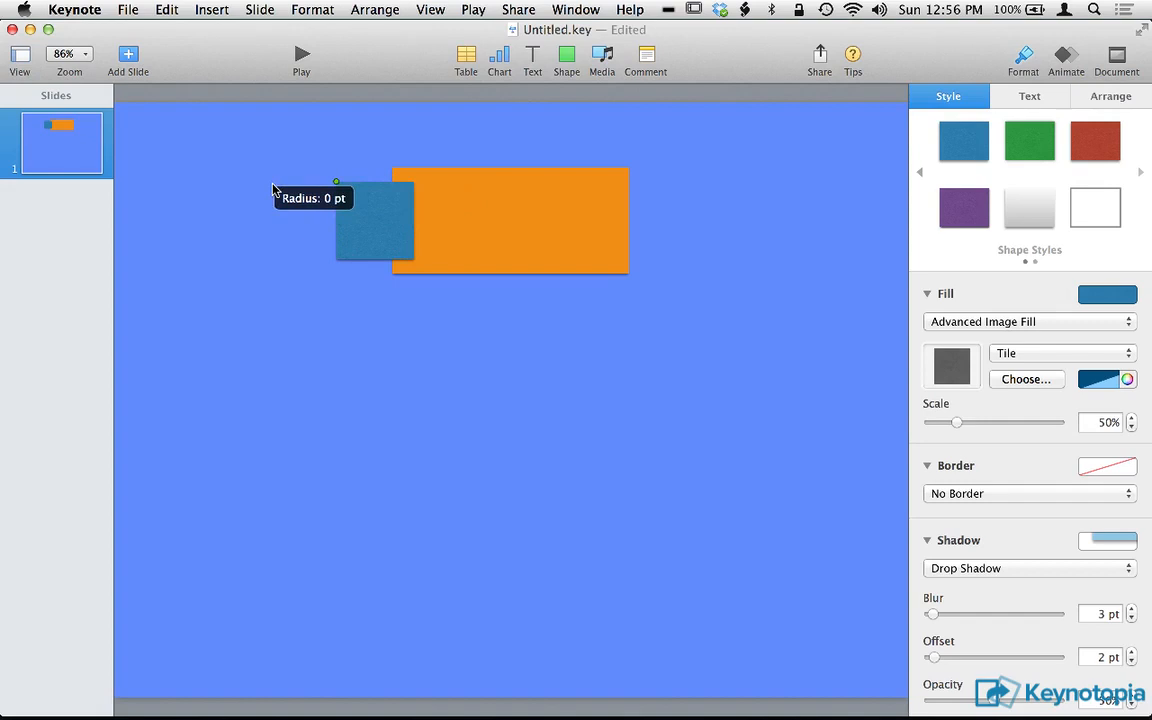
{"action": "left_click_drag", "start_coordinate": [273, 189], "coordinate": [276, 189]}
{"action": "left_click_drag", "start_coordinate": [400, 240], "coordinate": [491, 365]}
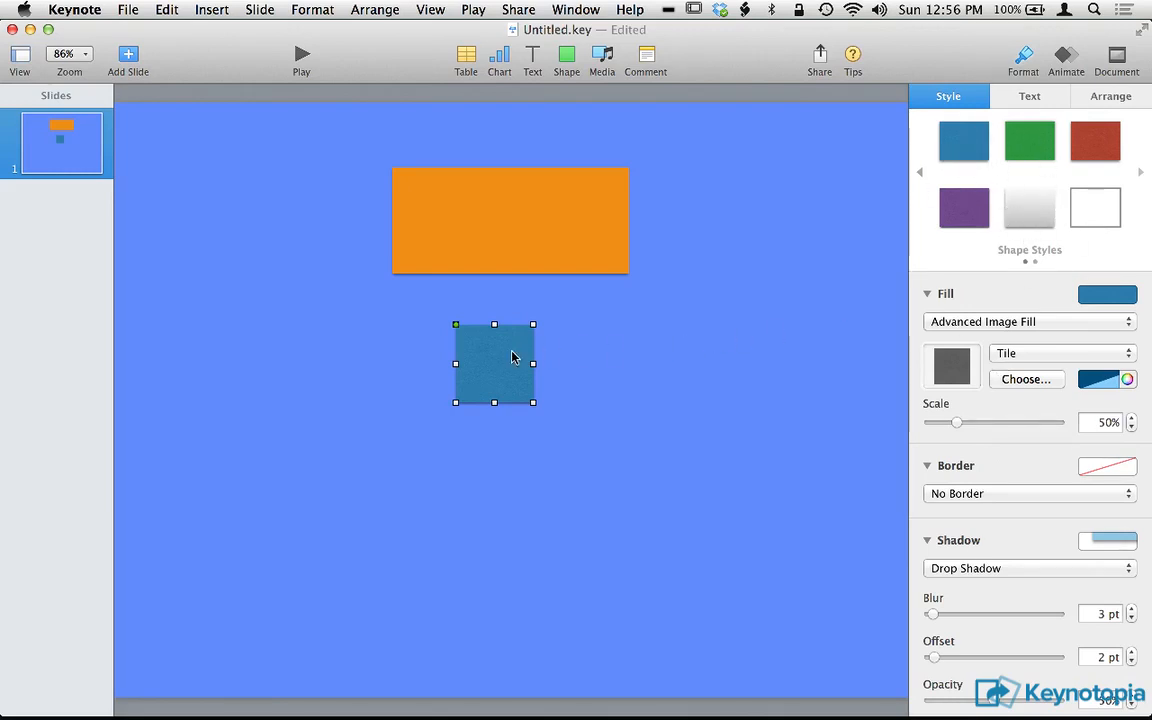
Try the purple, gray gradient and green shape styles on the square, finishing with the red one.
{"action": "left_click", "coordinate": [950, 206]}
{"action": "left_click", "coordinate": [1033, 204]}
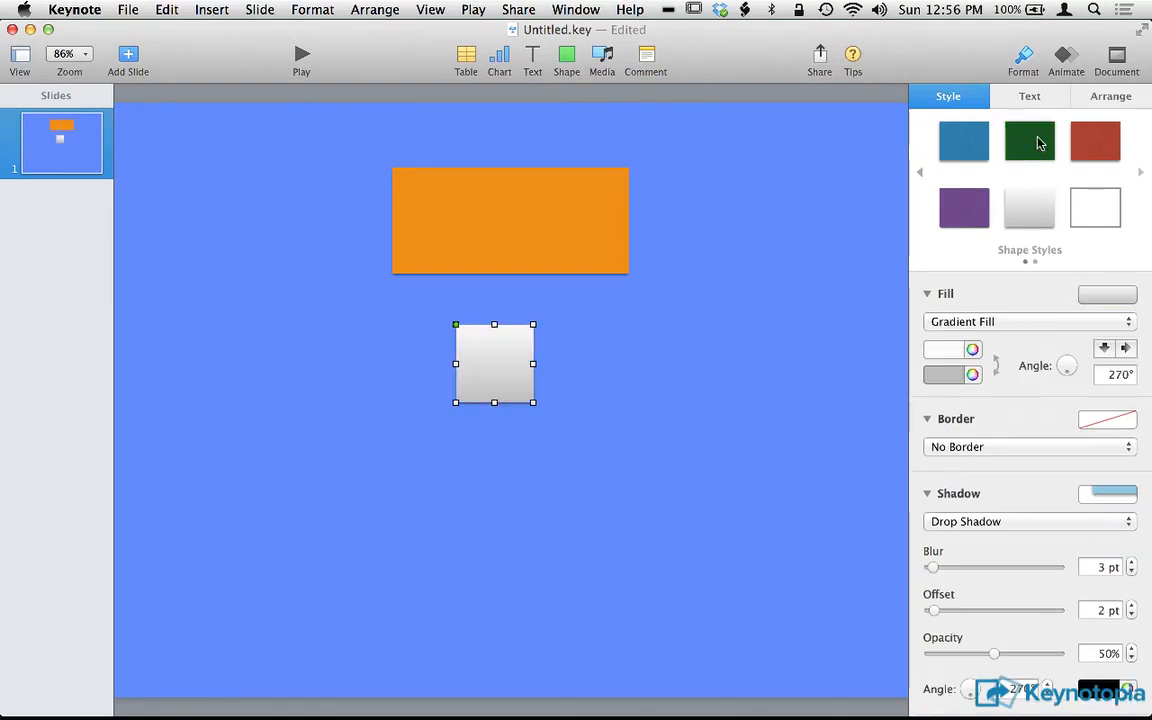
{"action": "left_click", "coordinate": [1030, 141]}
{"action": "left_click", "coordinate": [1088, 148]}
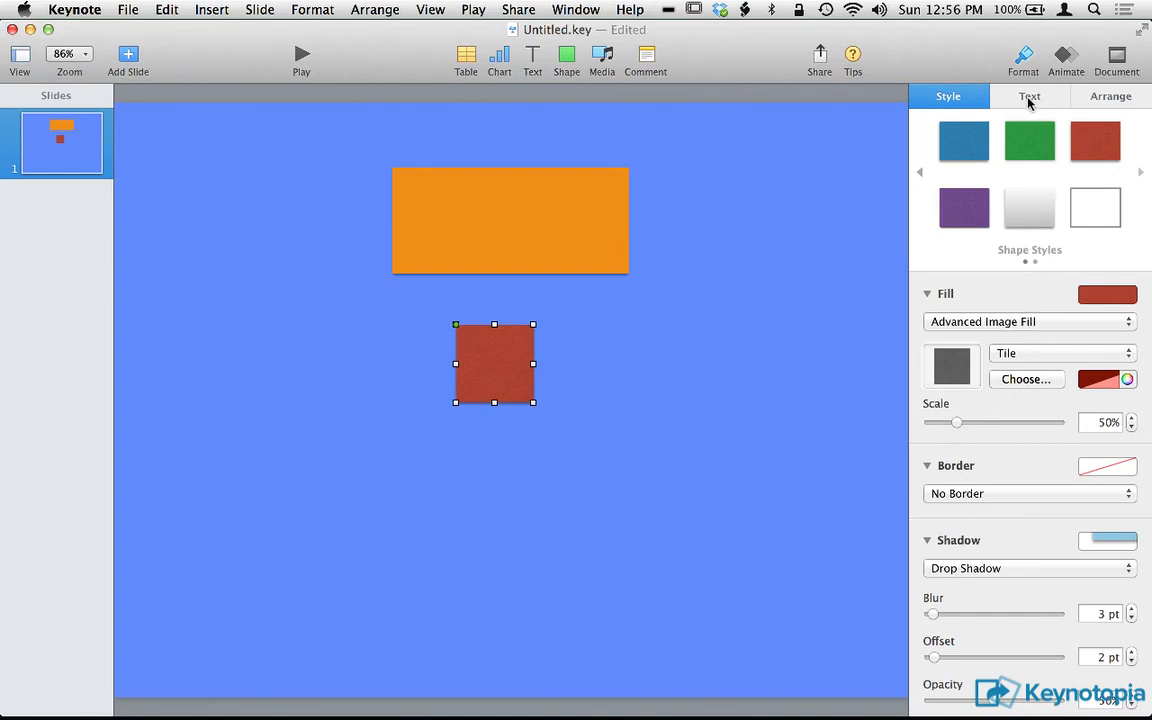
Shift the orange rectangle slightly down and set its shadow to None.
{"action": "left_click_drag", "start_coordinate": [530, 235], "coordinate": [500, 243]}
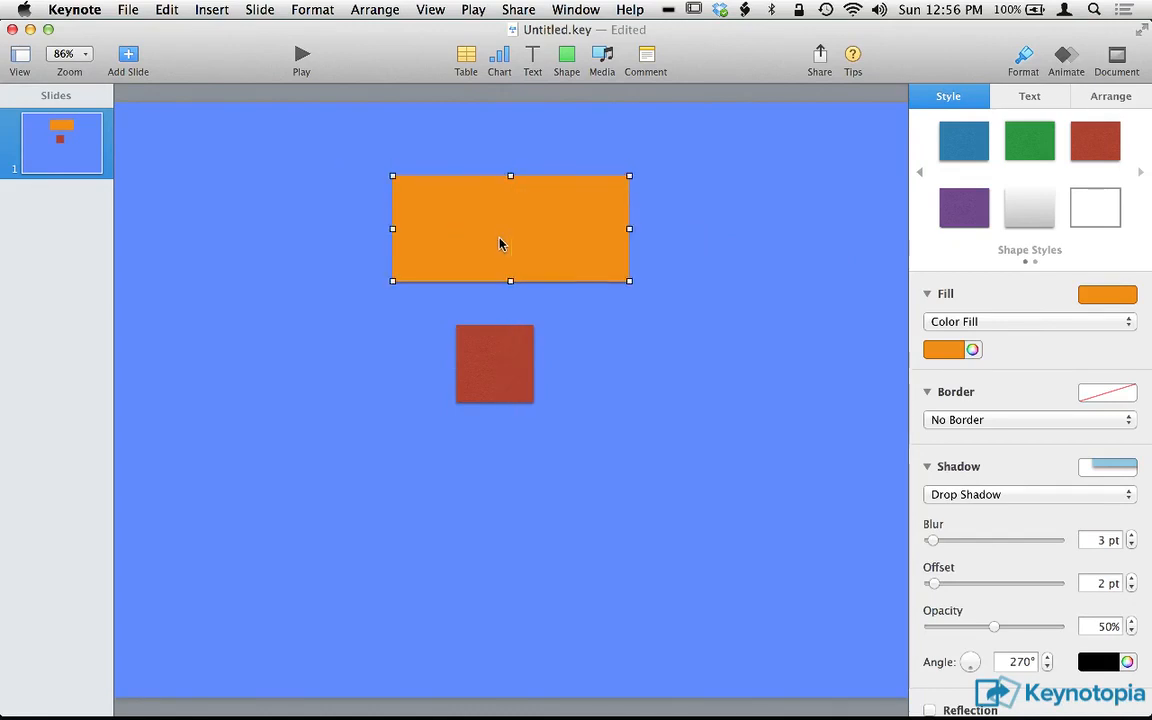
{"action": "scroll", "coordinate": [1026, 552], "scroll_direction": "down", "scroll_amount": 2}
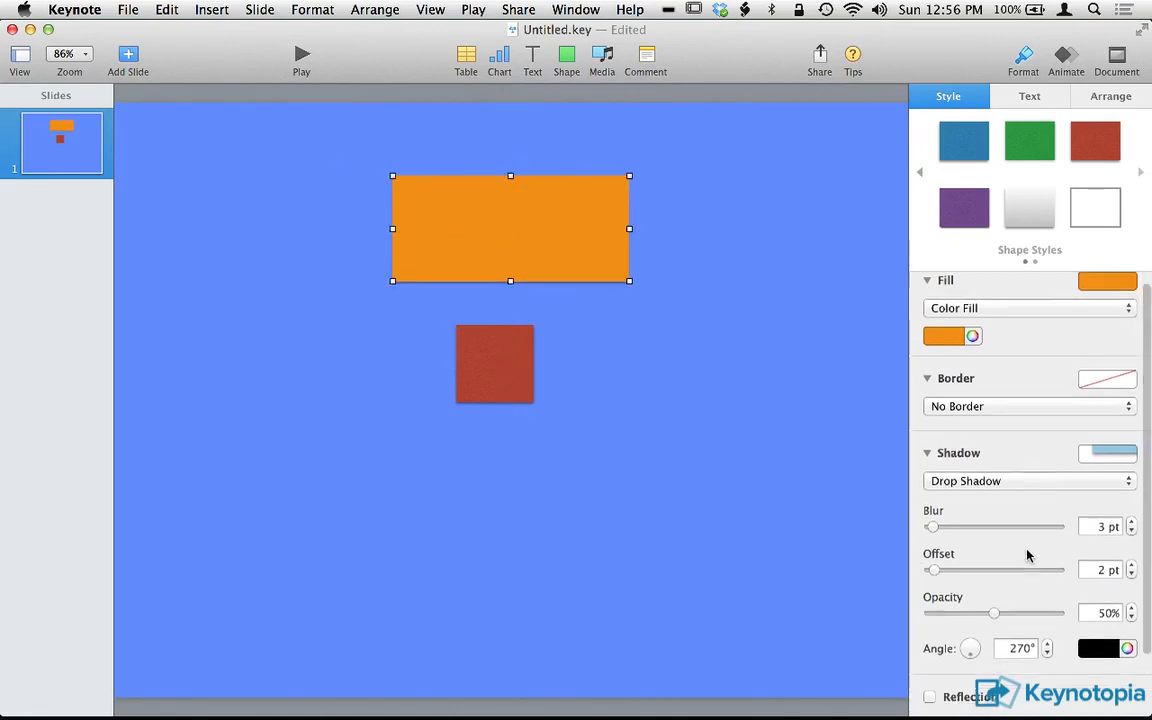
{"action": "left_click", "coordinate": [1060, 452]}
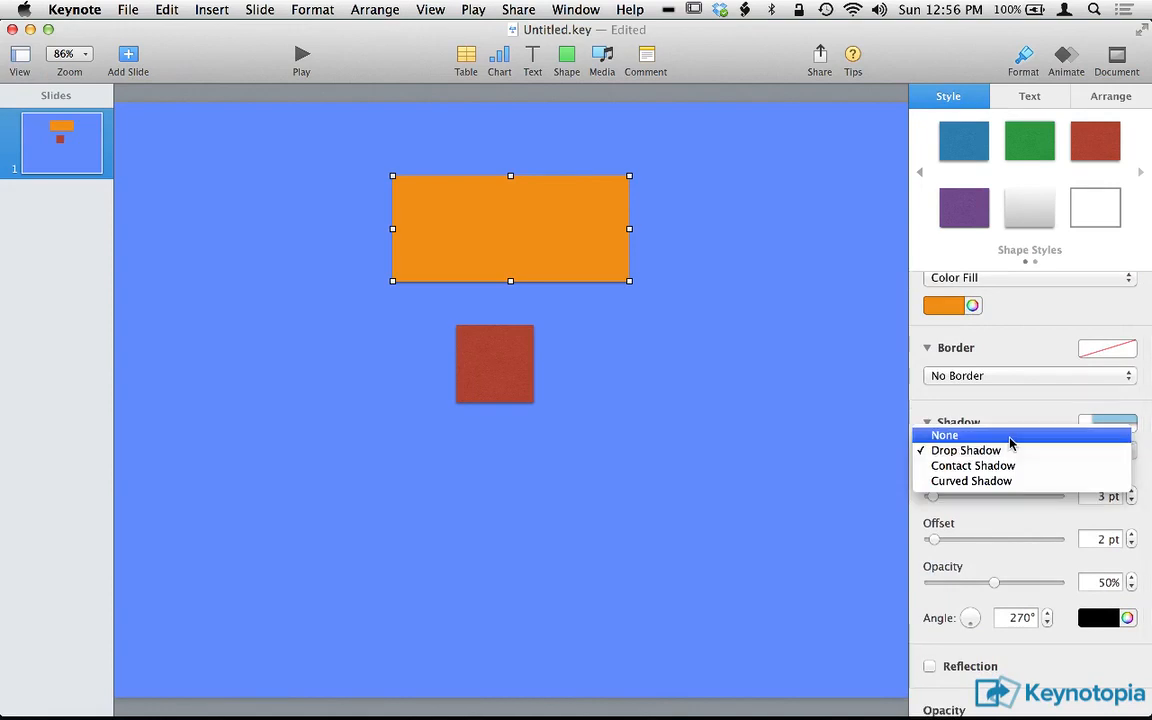
{"action": "left_click", "coordinate": [1010, 443]}
{"action": "left_click", "coordinate": [733, 306]}
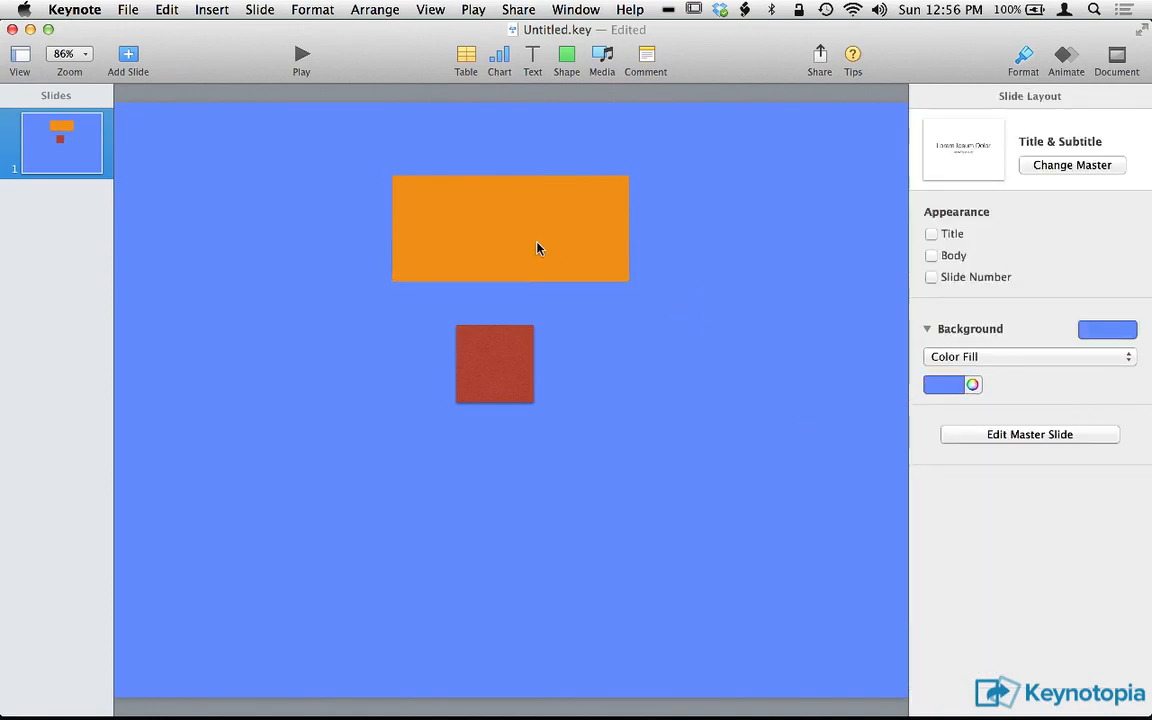
Turn on the orange rectangle's reflection and switch it off again.
{"action": "left_click", "coordinate": [537, 247]}
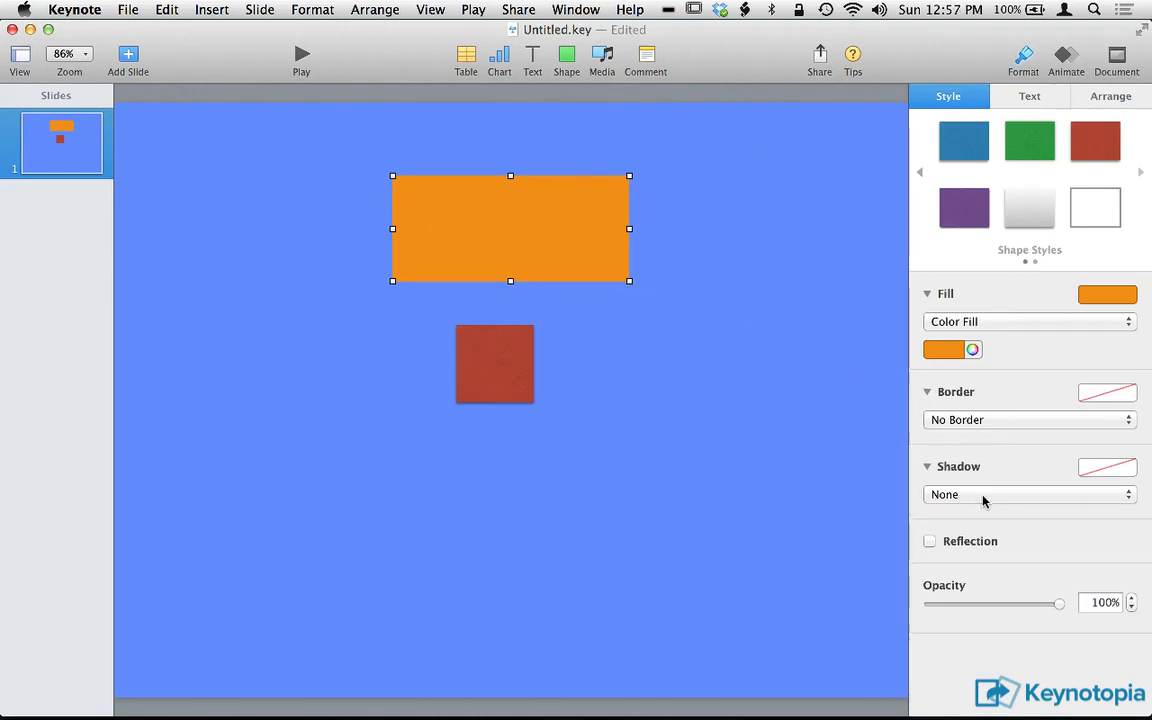
{"action": "left_click", "coordinate": [938, 543]}
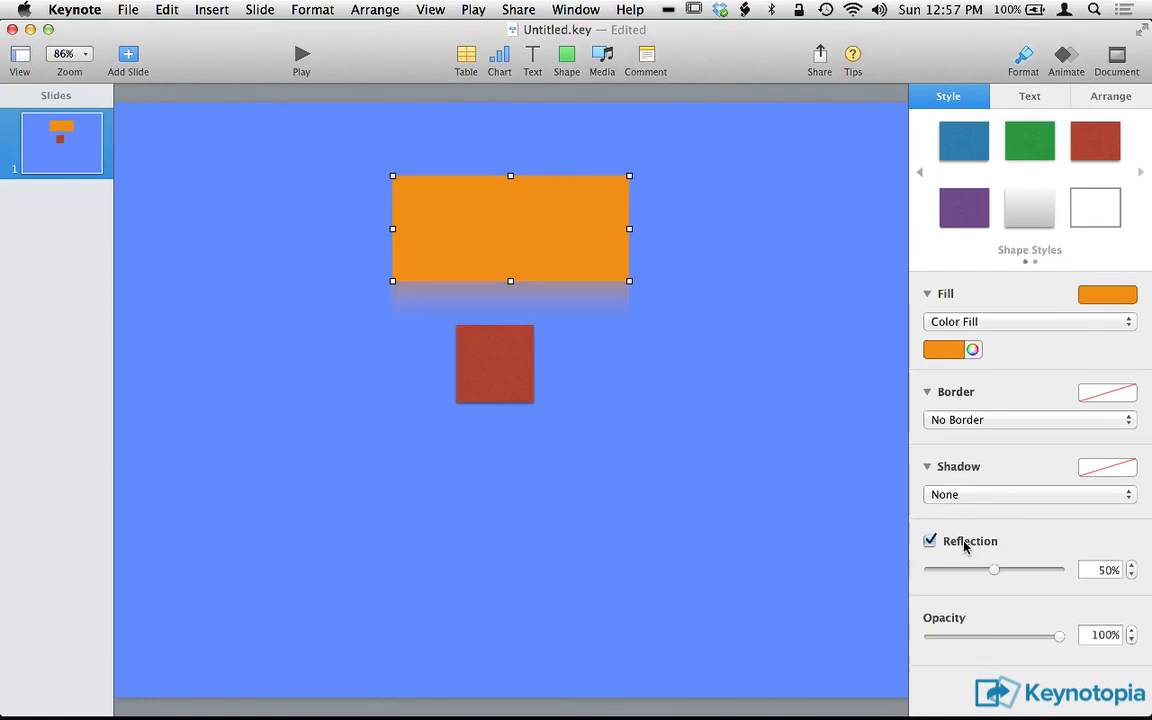
{"action": "left_click", "coordinate": [965, 546]}
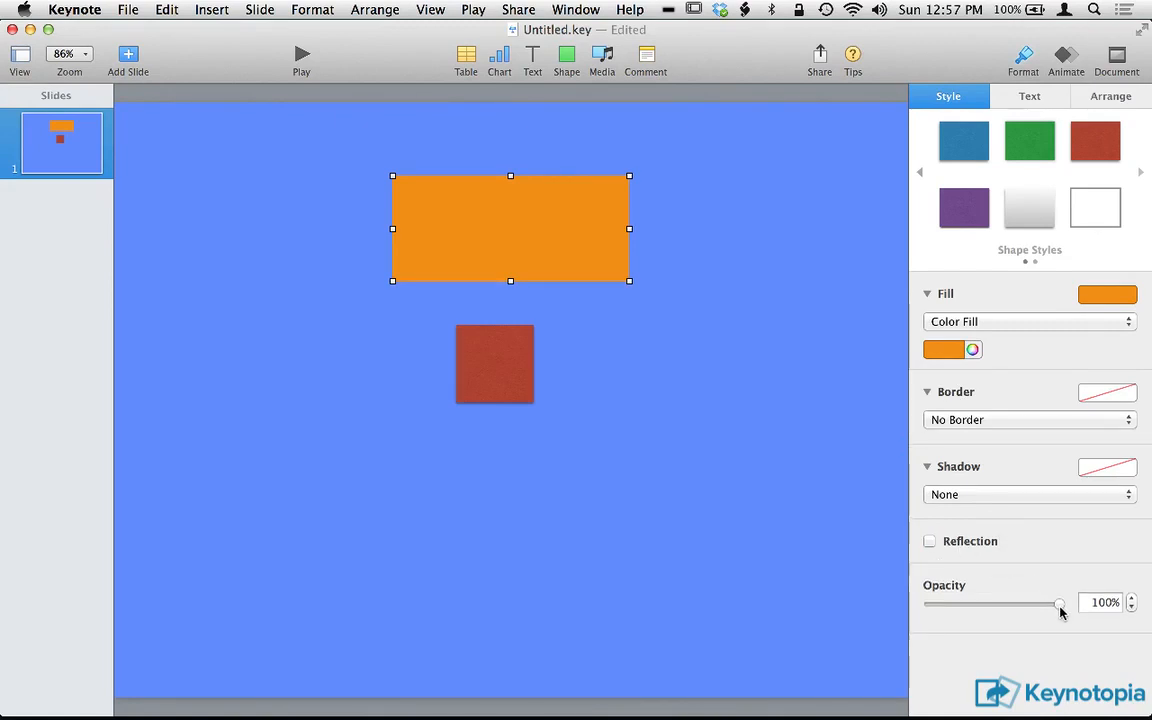
Lower the orange rectangle's opacity to 90% and save its look as a new shape style.
{"action": "mouse_move", "coordinate": [1060, 612]}
{"action": "left_mouse_down"}
{"action": "mouse_move", "coordinate": [1026, 612]}
{"action": "mouse_move", "coordinate": [1046, 613]}
{"action": "left_mouse_up"}
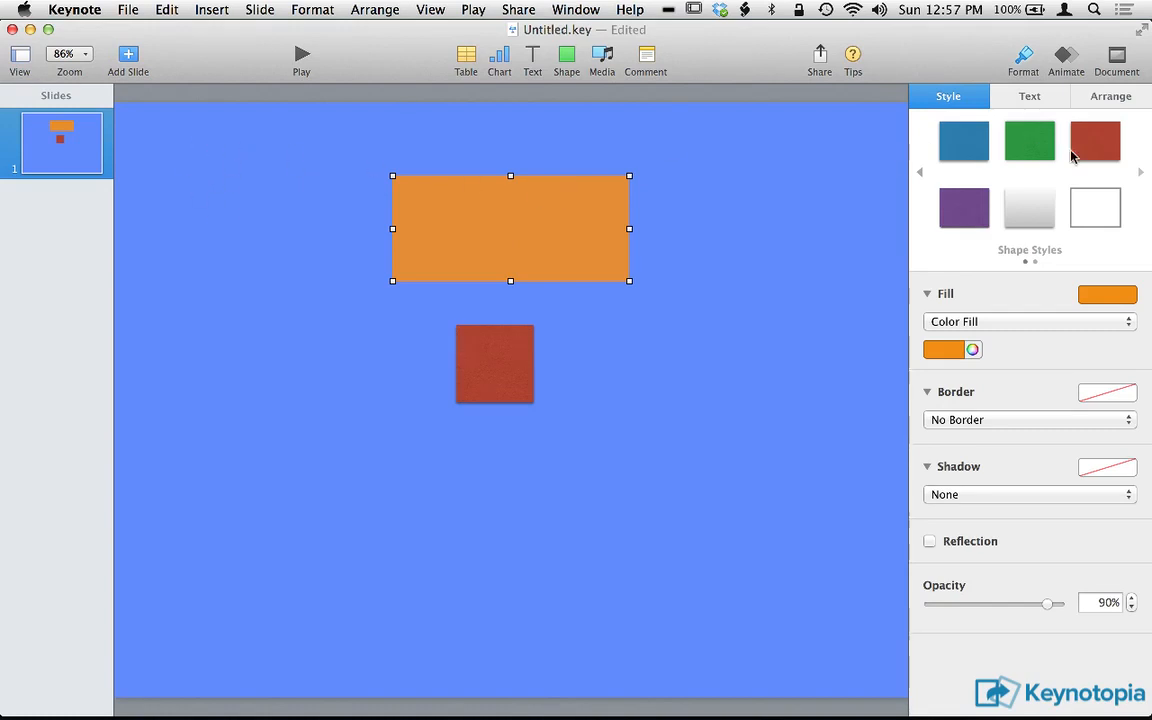
{"action": "left_click", "coordinate": [1140, 173]}
{"action": "left_click", "coordinate": [962, 150]}
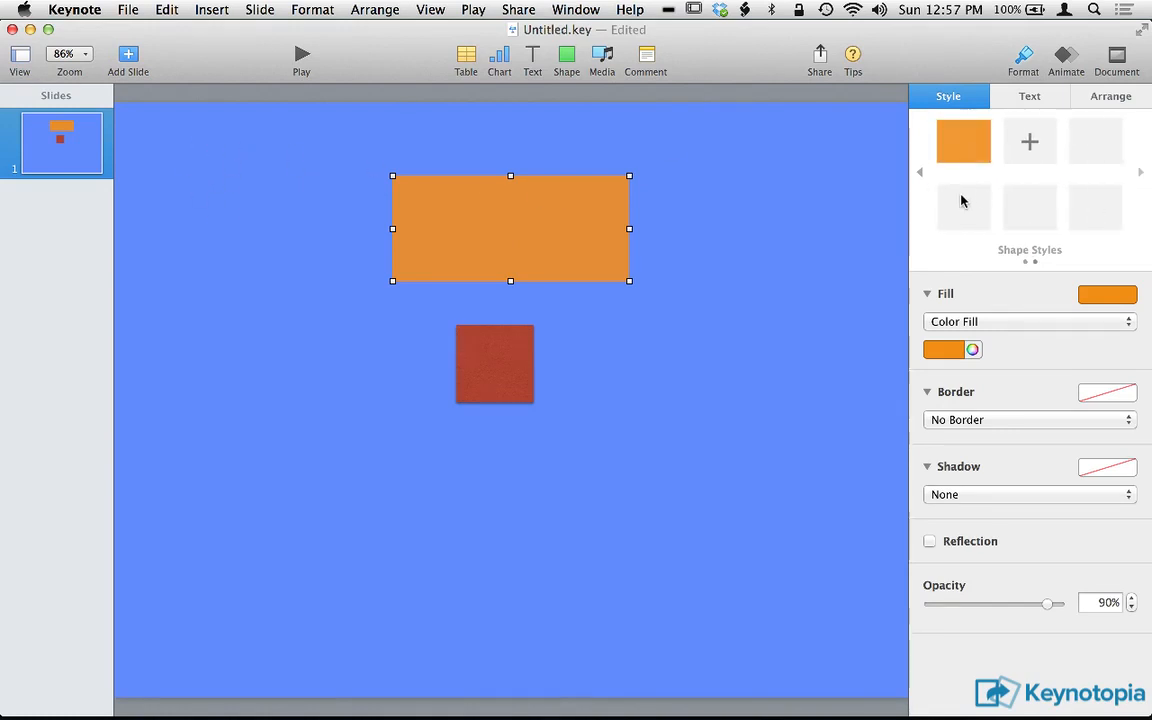
Apply the saved orange shape style to the red square.
{"action": "left_click", "coordinate": [501, 365]}
{"action": "left_click", "coordinate": [963, 145]}
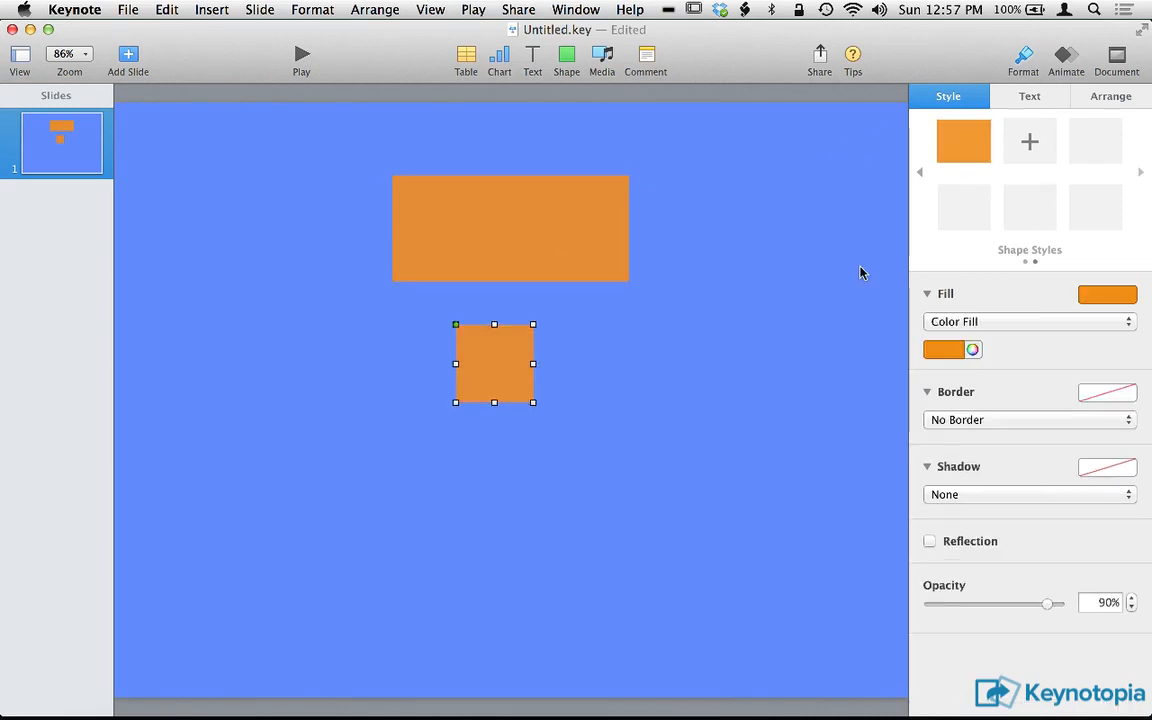
{"action": "left_click", "coordinate": [616, 383]}
Round the small orange square's corners fully into a circle and place it centered at the slide's upper edge.
{"action": "left_click_drag", "start_coordinate": [494, 370], "coordinate": [383, 236]}
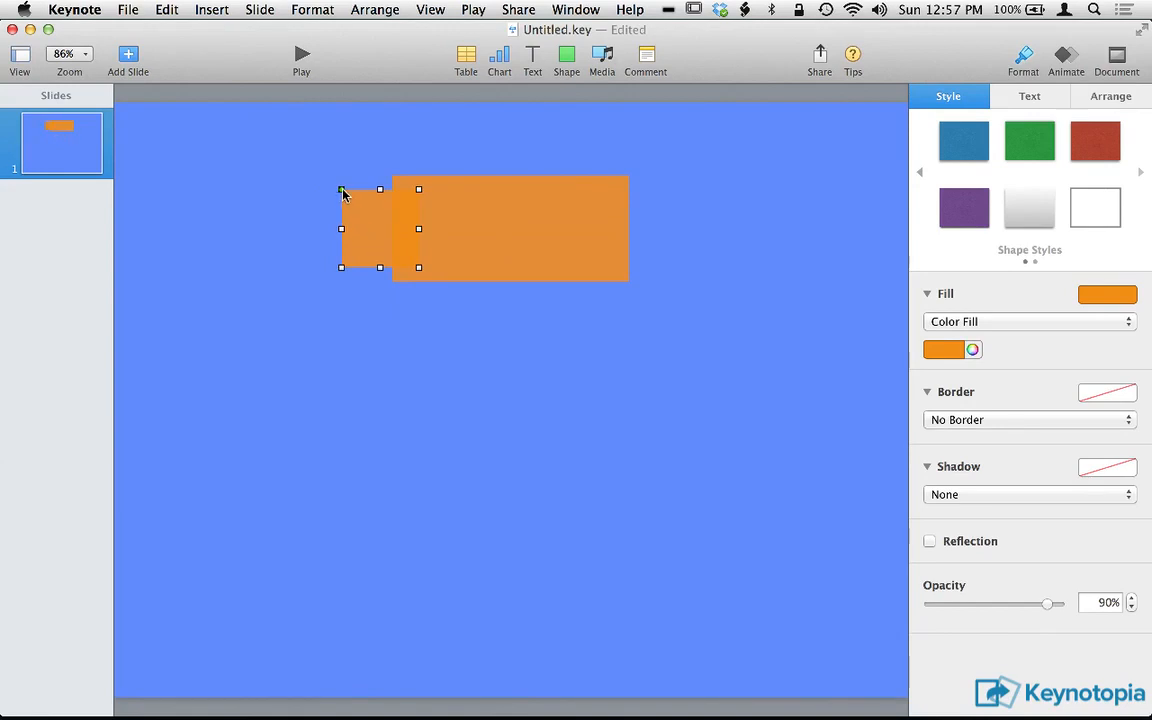
{"action": "left_click_drag", "start_coordinate": [342, 193], "coordinate": [393, 194]}
{"action": "left_click_drag", "start_coordinate": [362, 236], "coordinate": [505, 131]}
Narrow the orange rectangle symmetrically about its center to the circle's width and place it directly beneath the circle.
{"action": "left_click", "coordinate": [474, 253]}
{"action": "left_click_drag", "start_coordinate": [491, 206], "coordinate": [494, 258]}
{"action": "left_click_drag", "start_coordinate": [393, 281], "coordinate": [465, 281]}
{"action": "key", "text": "super+z"}
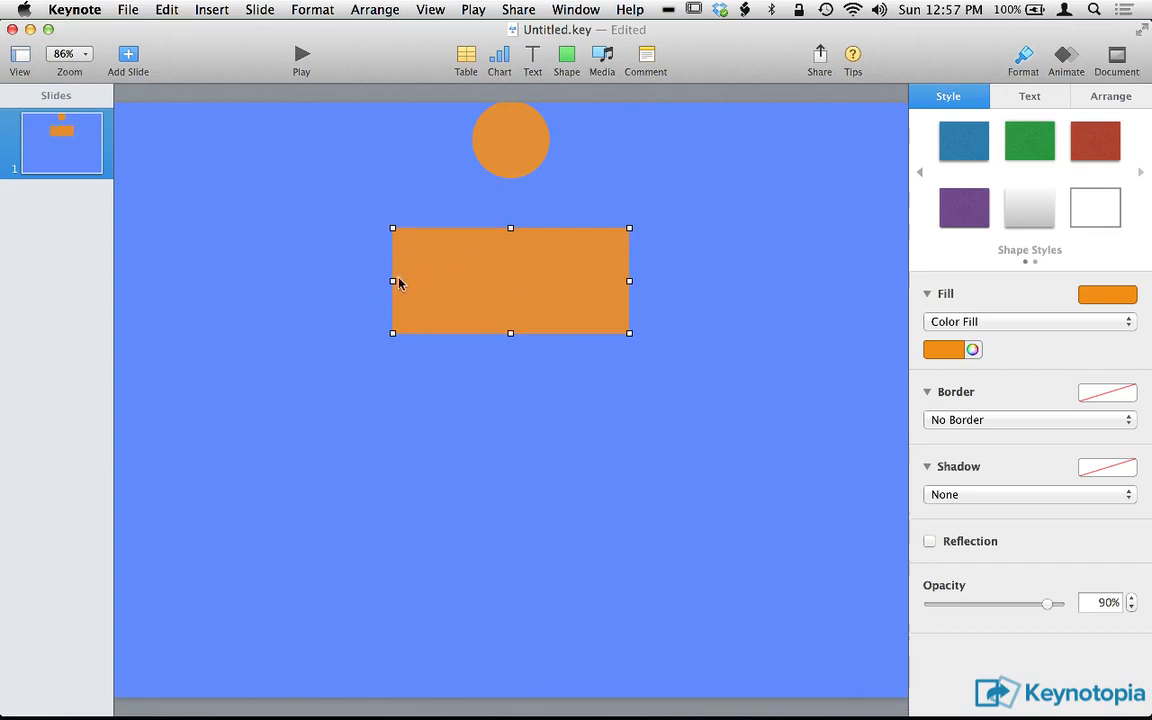
{"action": "left_click_drag", "start_coordinate": [393, 284], "coordinate": [503, 234]}
Group the circle and the rectangle and move them down to about X 450 pt, Y 125 pt.
{"action": "left_click", "coordinate": [524, 159], "text": "shift"}
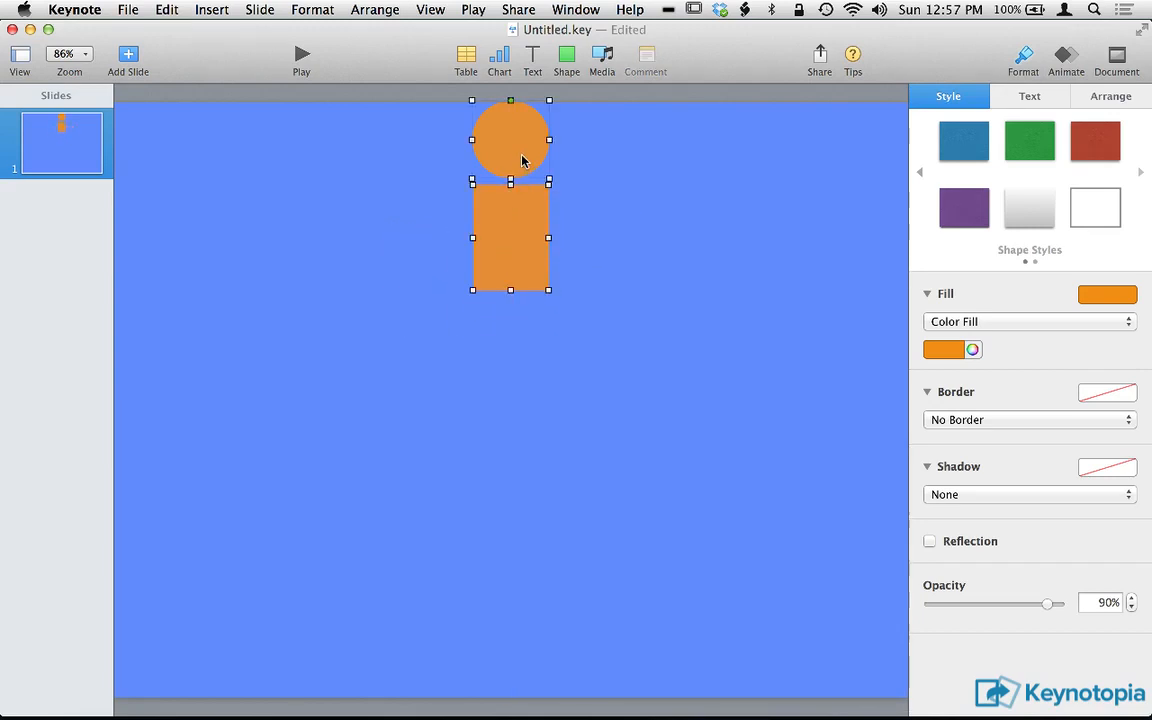
{"action": "left_click_drag", "start_coordinate": [524, 159], "coordinate": [514, 265]}
{"action": "left_click", "coordinate": [607, 260]}
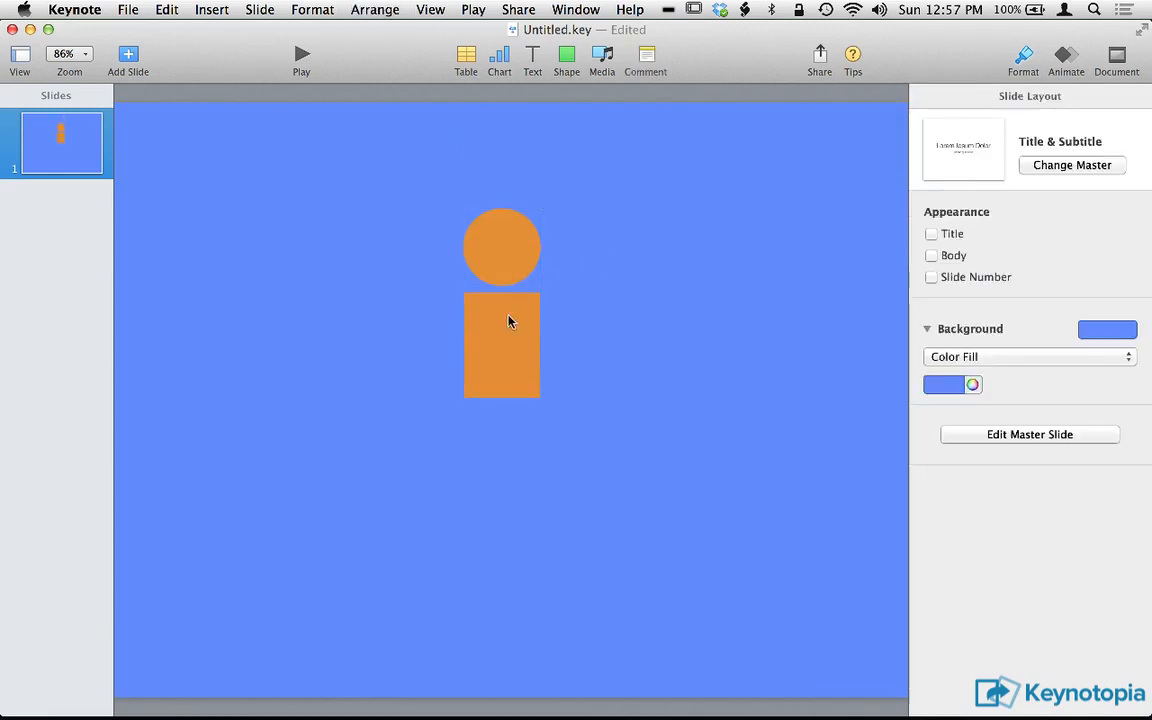
{"action": "left_click_drag", "start_coordinate": [509, 319], "coordinate": [507, 311]}
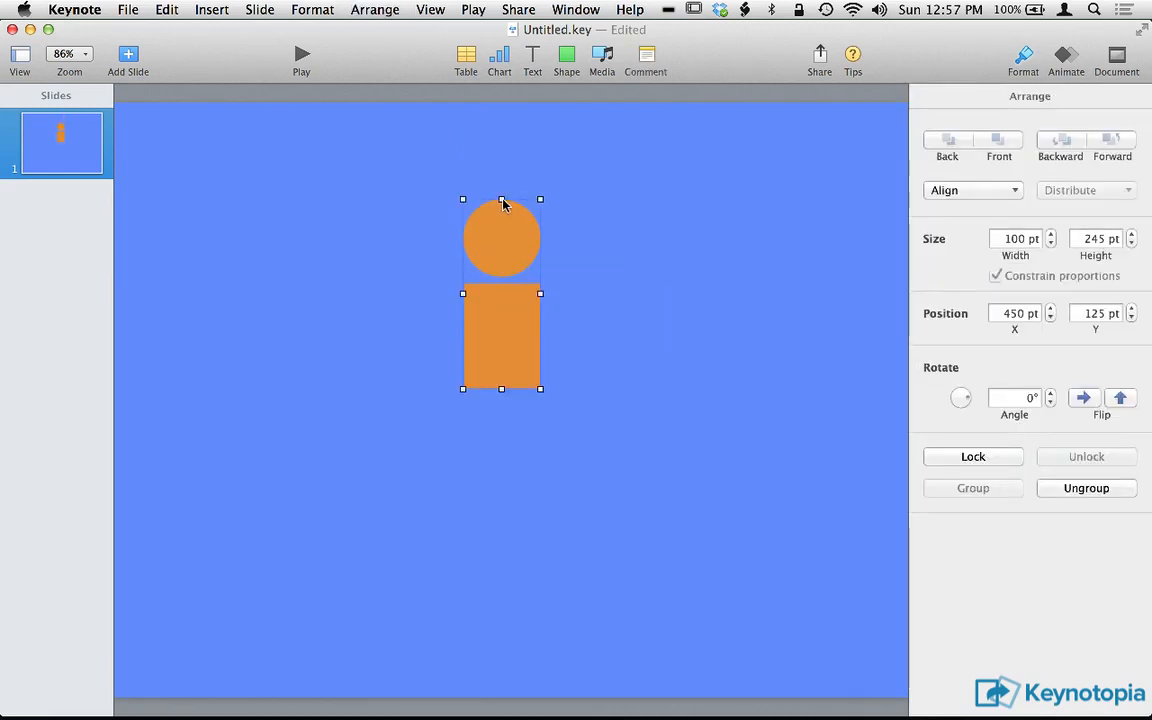
Rotate the grouped figure to about 179° and undo the rotation.
{"action": "left_click_drag", "start_coordinate": [503, 204], "coordinate": [503, 356]}
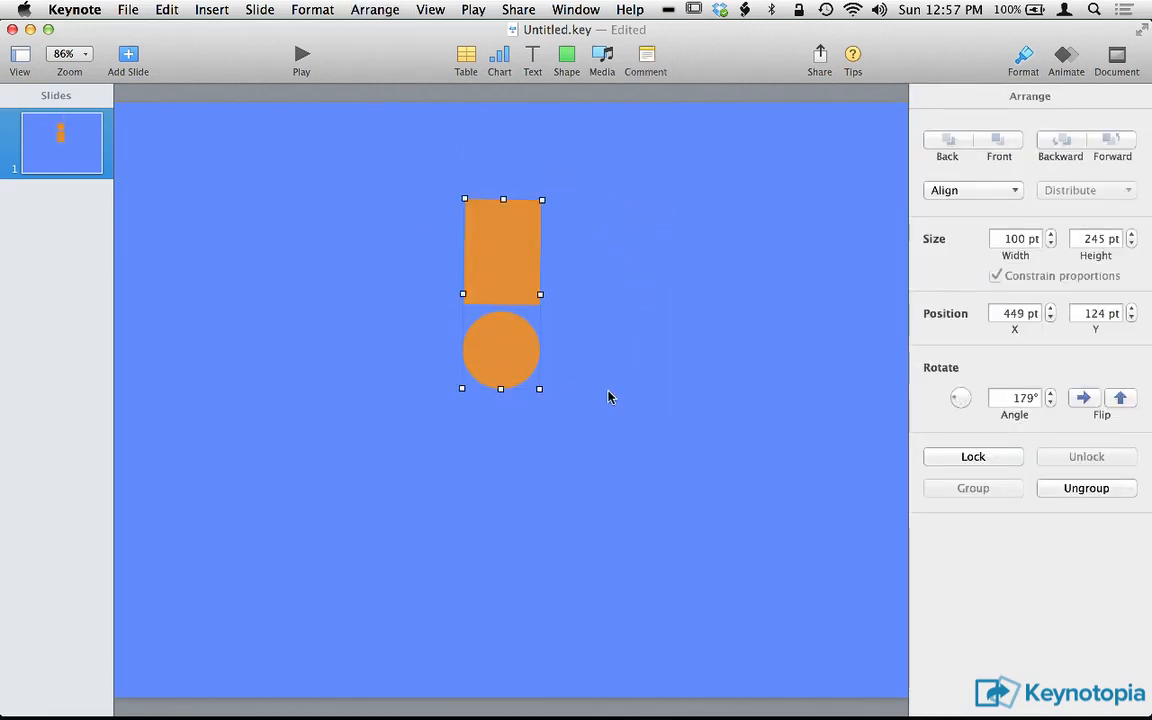
{"action": "left_click", "coordinate": [609, 397]}
{"action": "key", "text": "ctrl+z"}
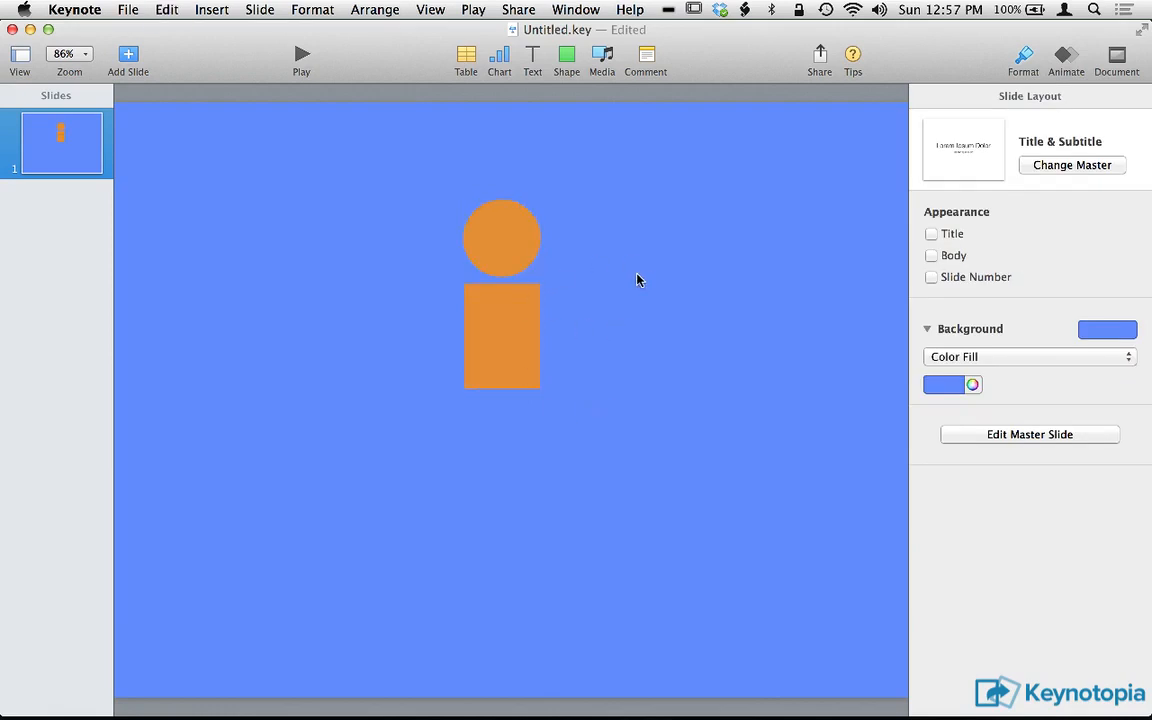
Ungroup the circle and rectangle and select the circle on its own.
{"action": "left_click", "coordinate": [530, 235]}
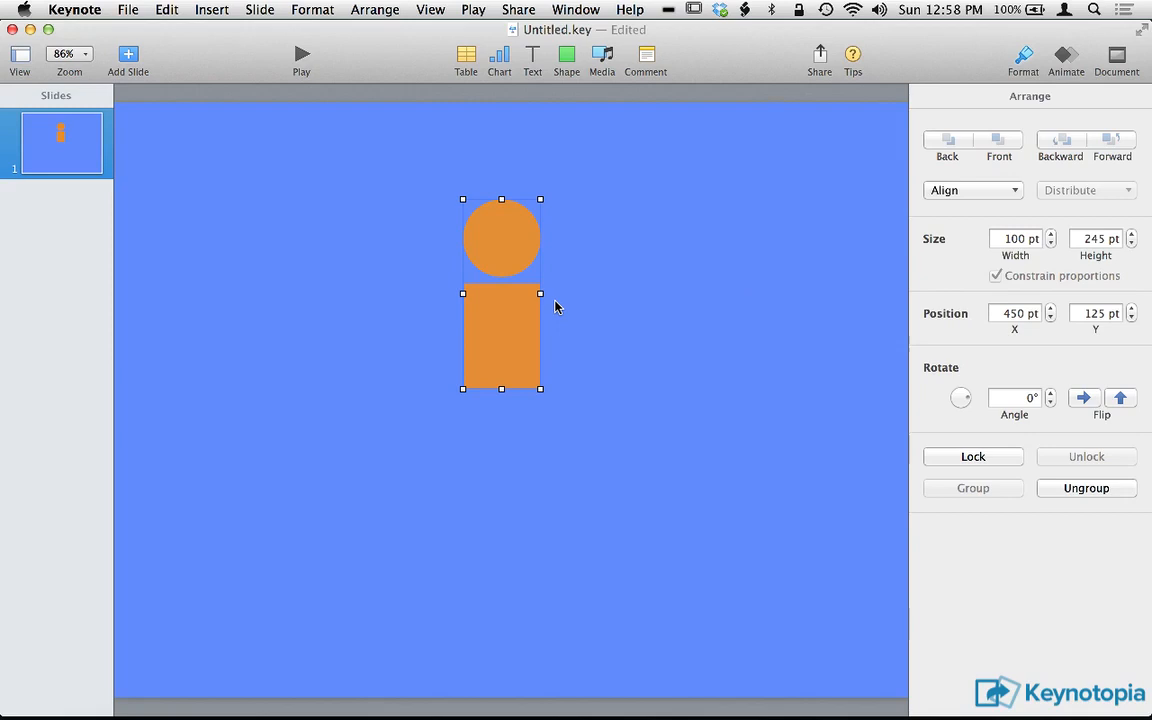
{"action": "key", "text": "alt+shift+super+g"}
{"action": "left_click", "coordinate": [614, 278]}
{"action": "left_click", "coordinate": [479, 249]}
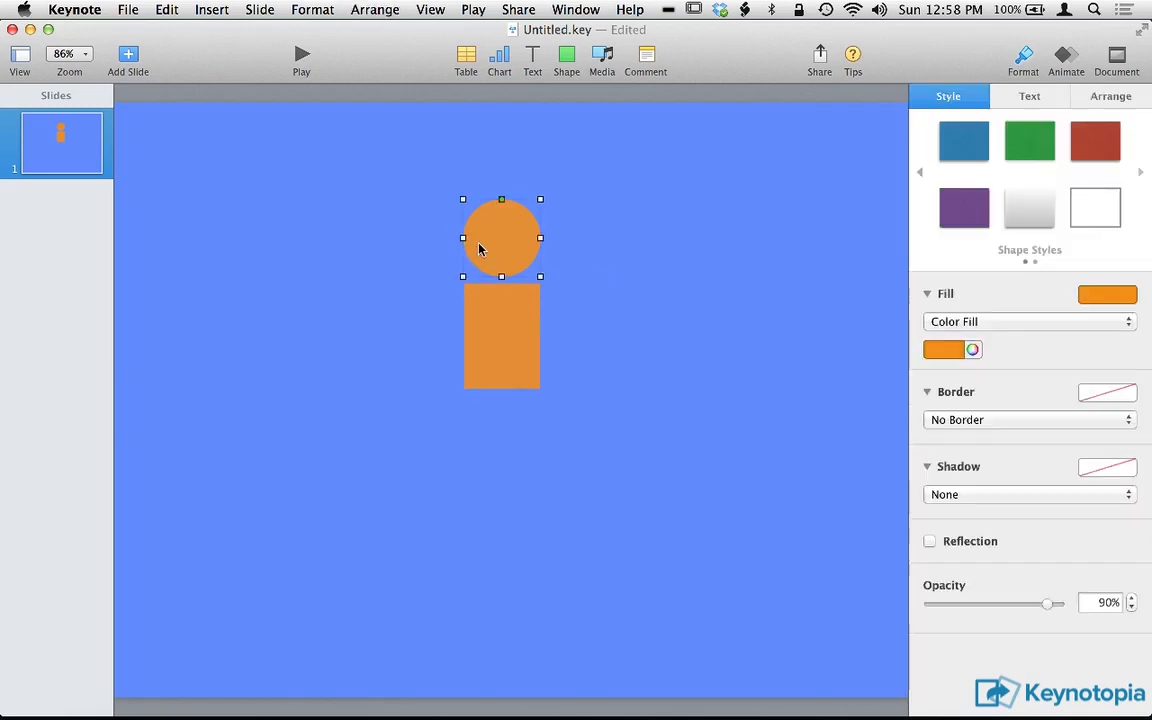
Select the circle and the rectangle together and change their fill color to light green.
{"action": "left_click", "coordinate": [427, 249]}
{"action": "left_click_drag", "start_coordinate": [427, 249], "coordinate": [534, 364]}
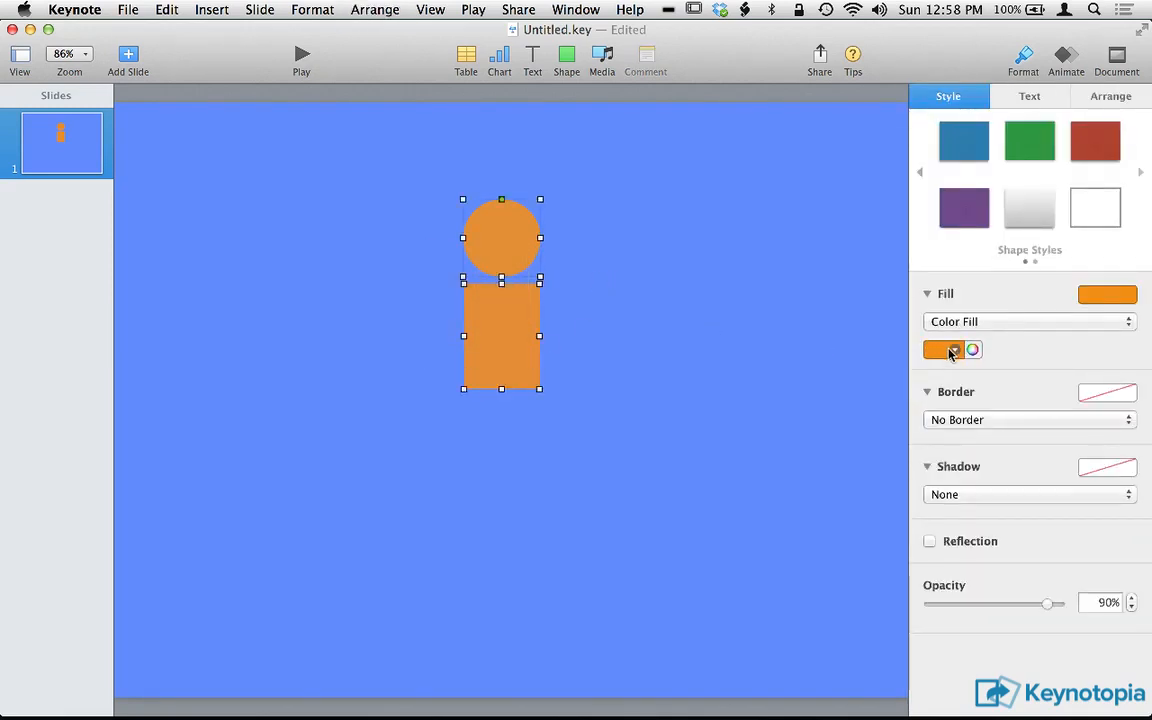
{"action": "left_click", "coordinate": [952, 352]}
{"action": "left_click", "coordinate": [905, 393]}
{"action": "left_click", "coordinate": [714, 324]}
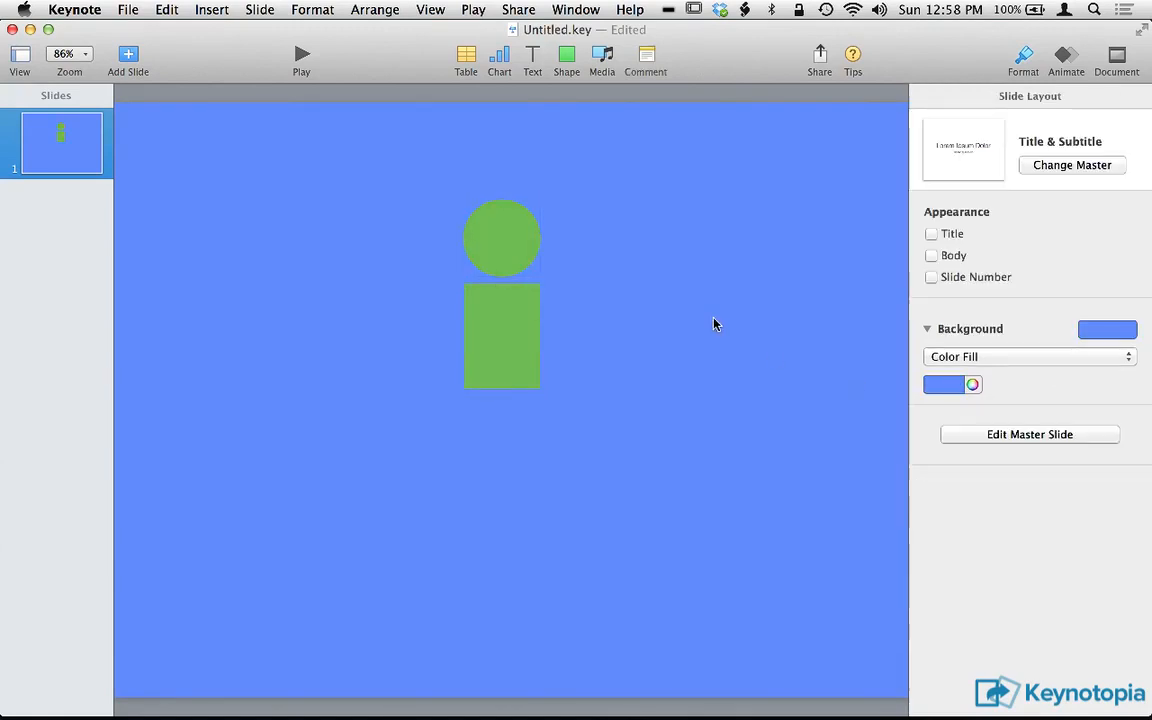
Apply the saved orange shape style to both the circle and the rectangle.
{"action": "left_click_drag", "start_coordinate": [586, 229], "coordinate": [460, 310]}
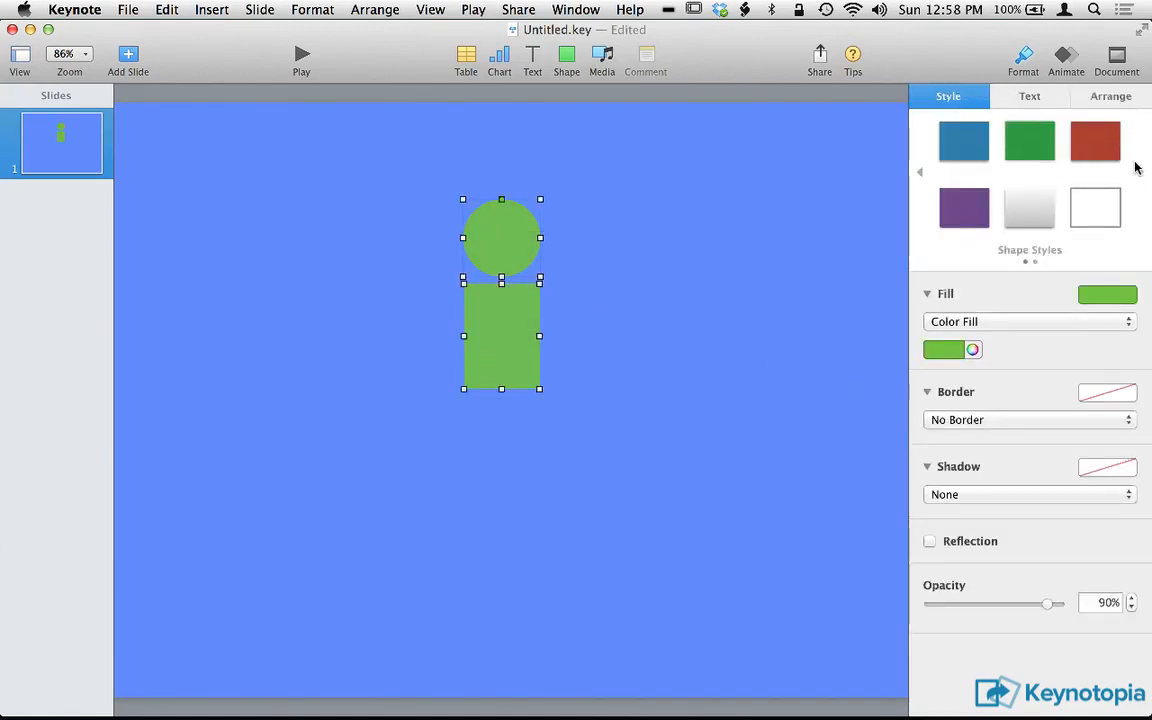
{"action": "left_click", "coordinate": [1140, 172]}
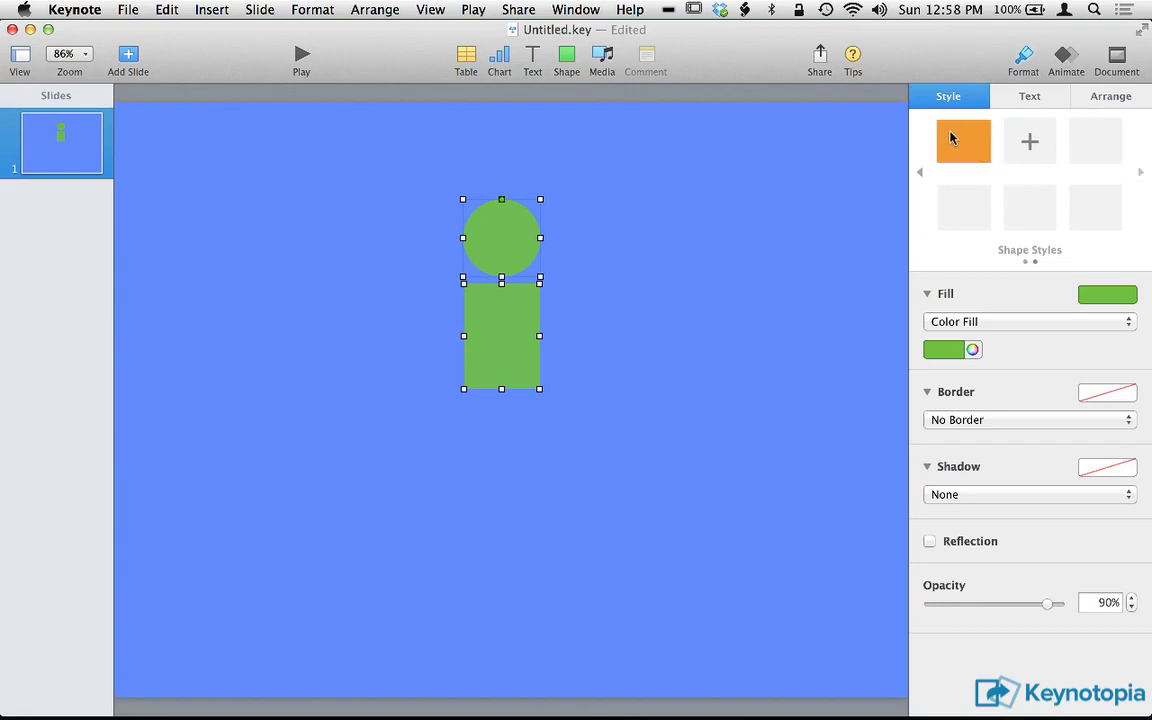
{"action": "left_click", "coordinate": [960, 143]}
{"action": "left_click", "coordinate": [763, 279]}
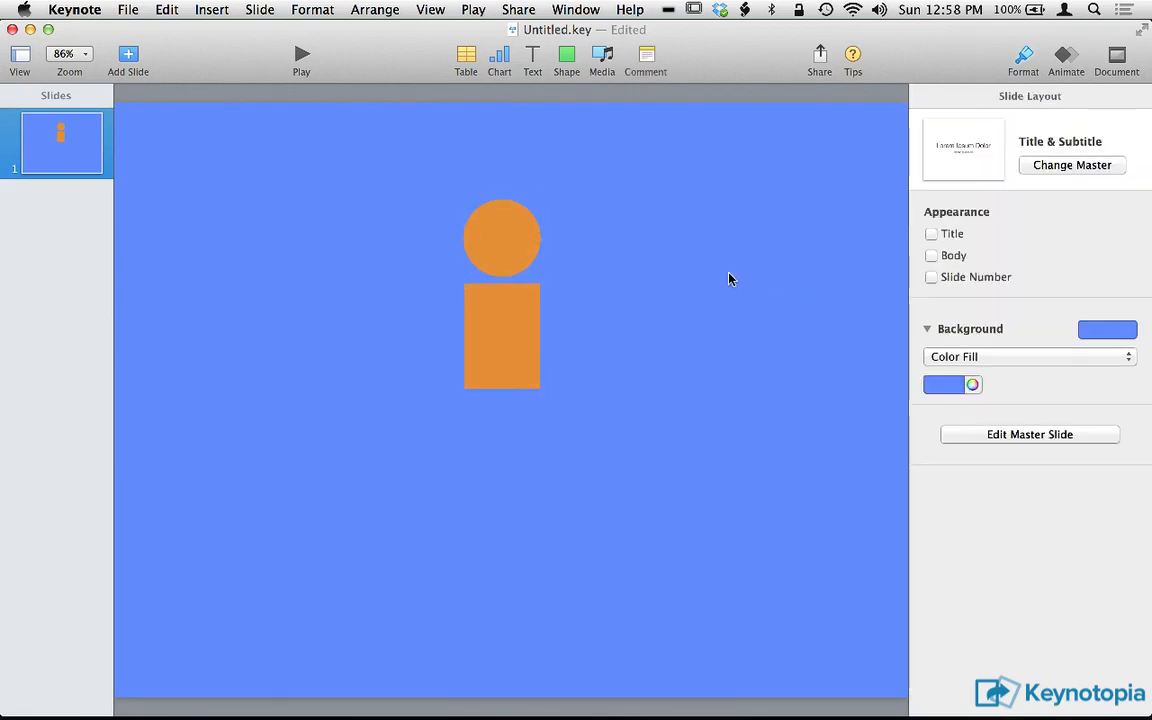
Move the circle to the right side of the rectangle, vertically centered with it.
{"action": "left_click", "coordinate": [506, 262]}
{"action": "left_click_drag", "start_coordinate": [506, 260], "coordinate": [613, 358]}
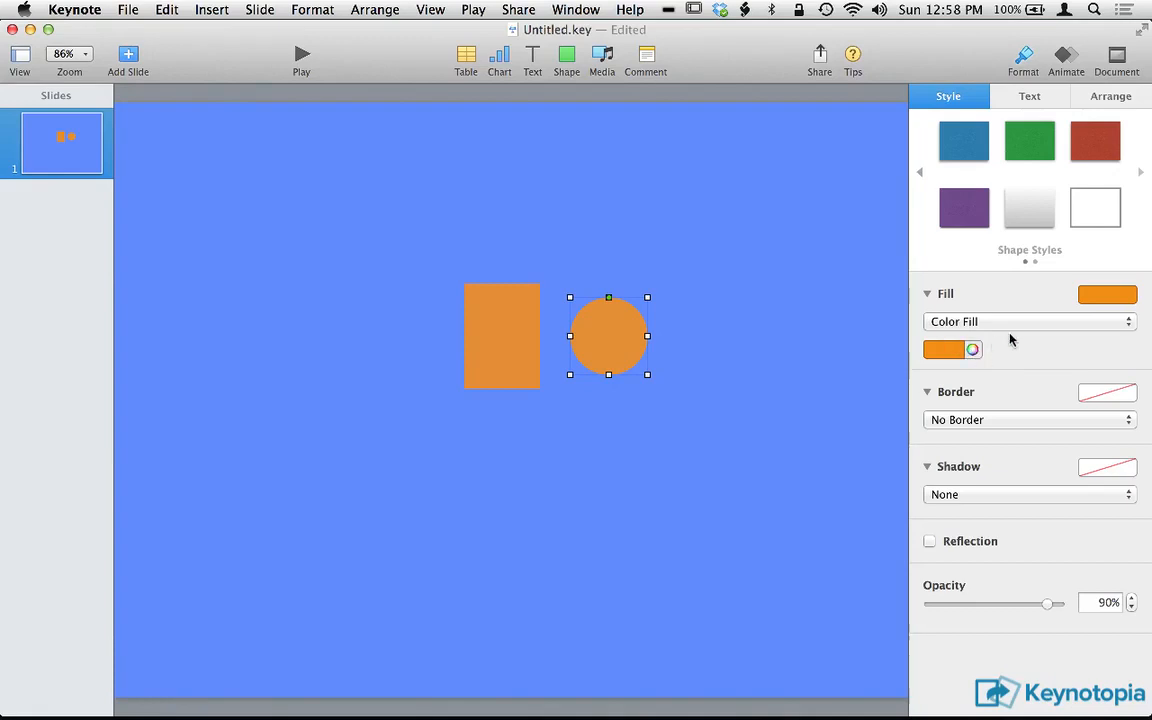
Try removing the circle's fill with No Fill and undo the change.
{"action": "left_click", "coordinate": [1128, 297]}
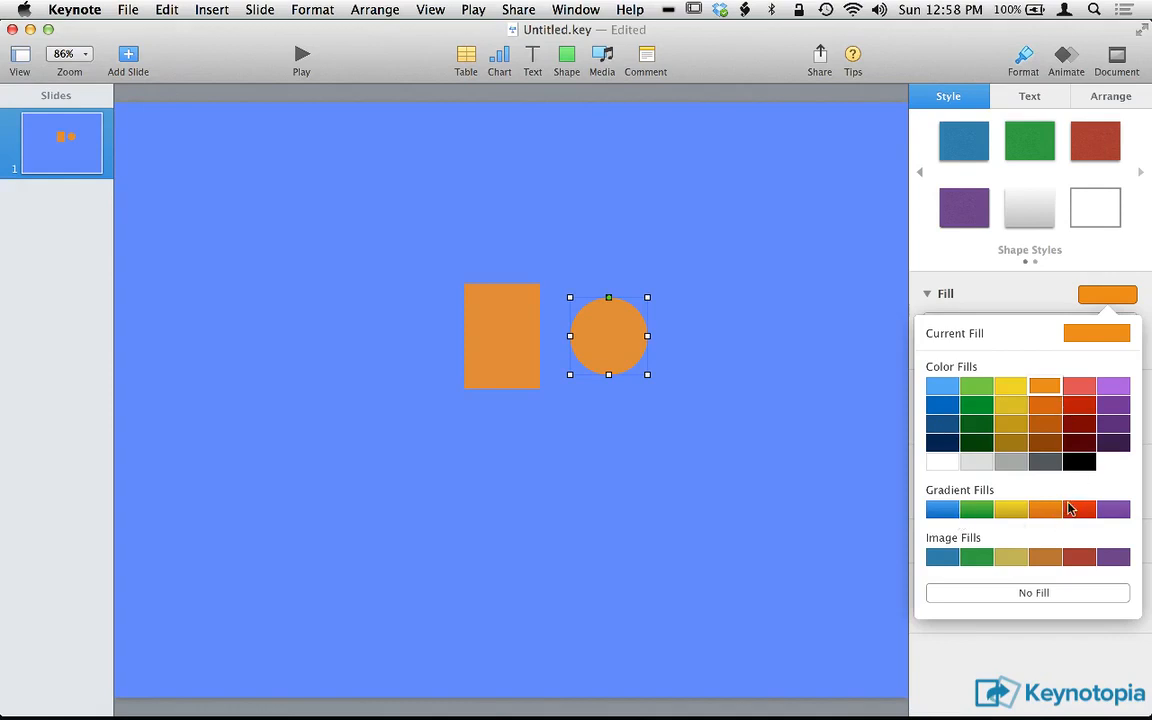
{"action": "left_click", "coordinate": [1027, 597]}
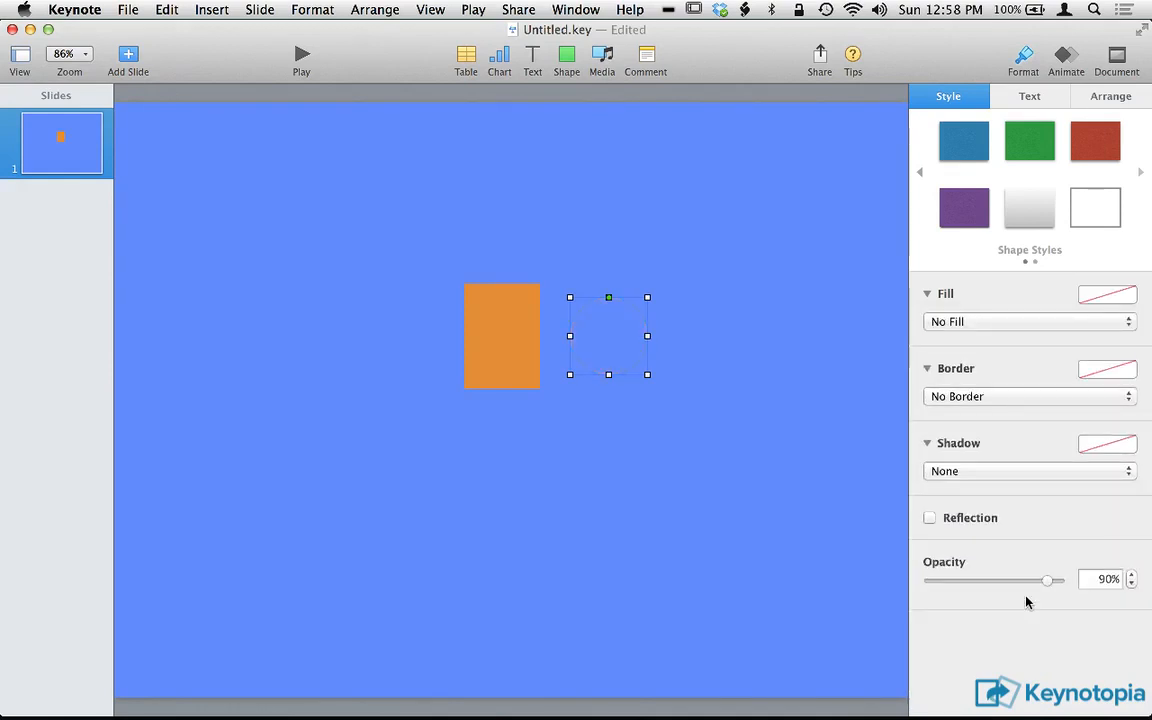
{"action": "key", "text": "super+z"}
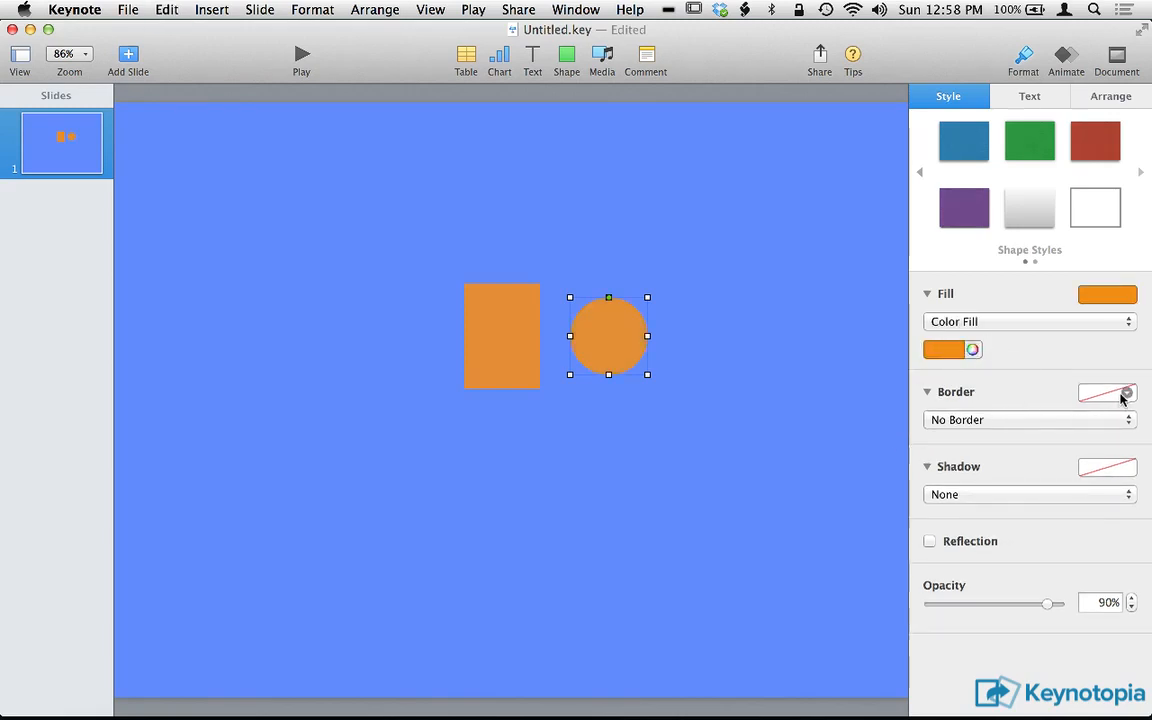
Give the circle the hand-drawn preset border with thick, knotted corners.
{"action": "left_click", "coordinate": [1123, 395]}
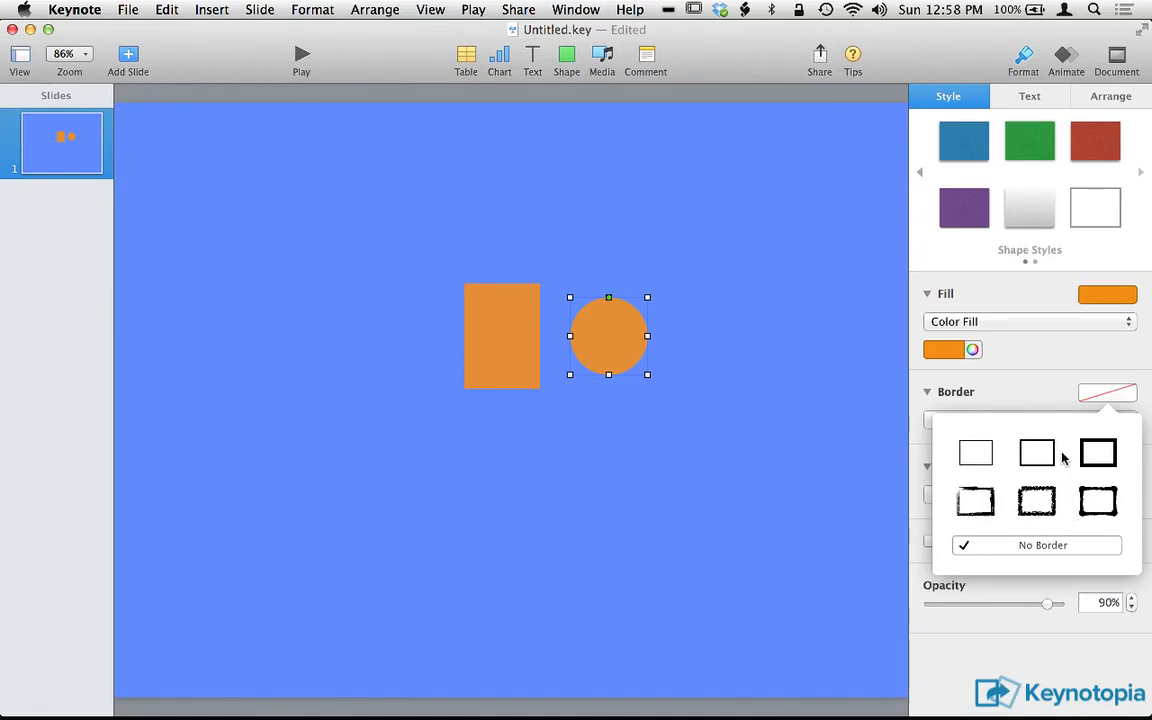
{"action": "left_click", "coordinate": [1099, 501]}
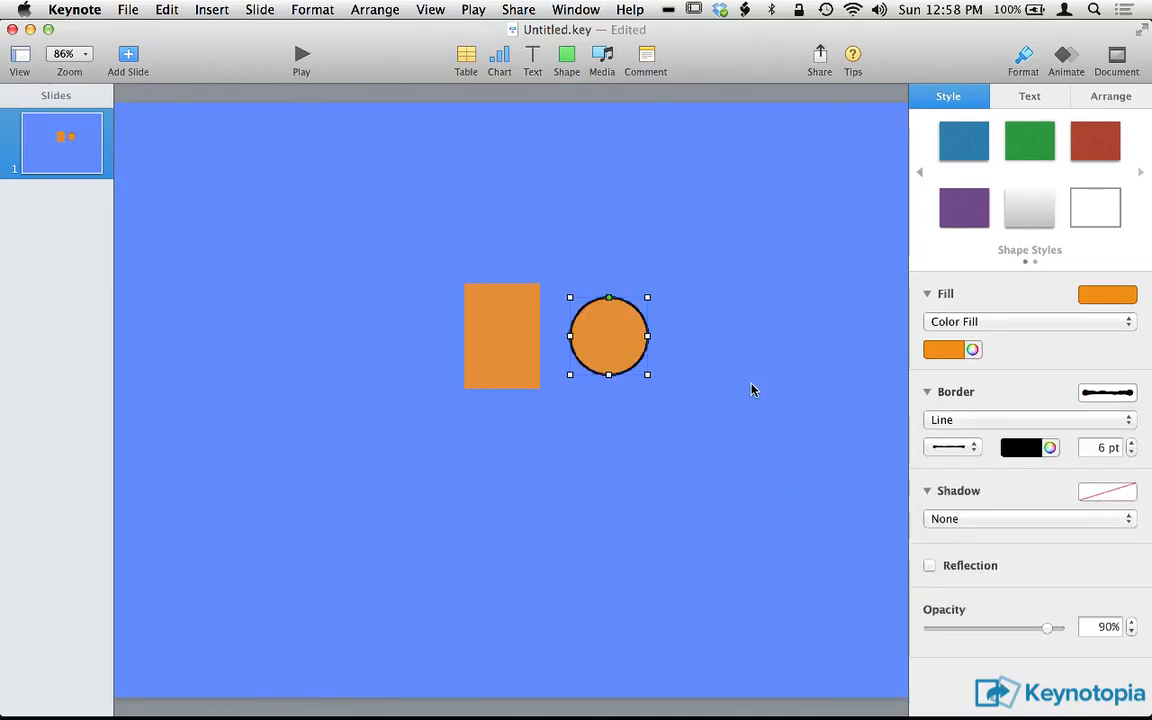
Examine the circle's hand-drawn border up close at 400% zoom.
{"action": "left_click", "coordinate": [694, 362]}
{"action": "key", "text": "super+shift+period"}
{"action": "key", "text": "super+shift+period"}
{"action": "key", "text": "super+shift+period"}
{"action": "key", "text": "super+shift+period"}
{"action": "key", "text": "super+shift+period"}
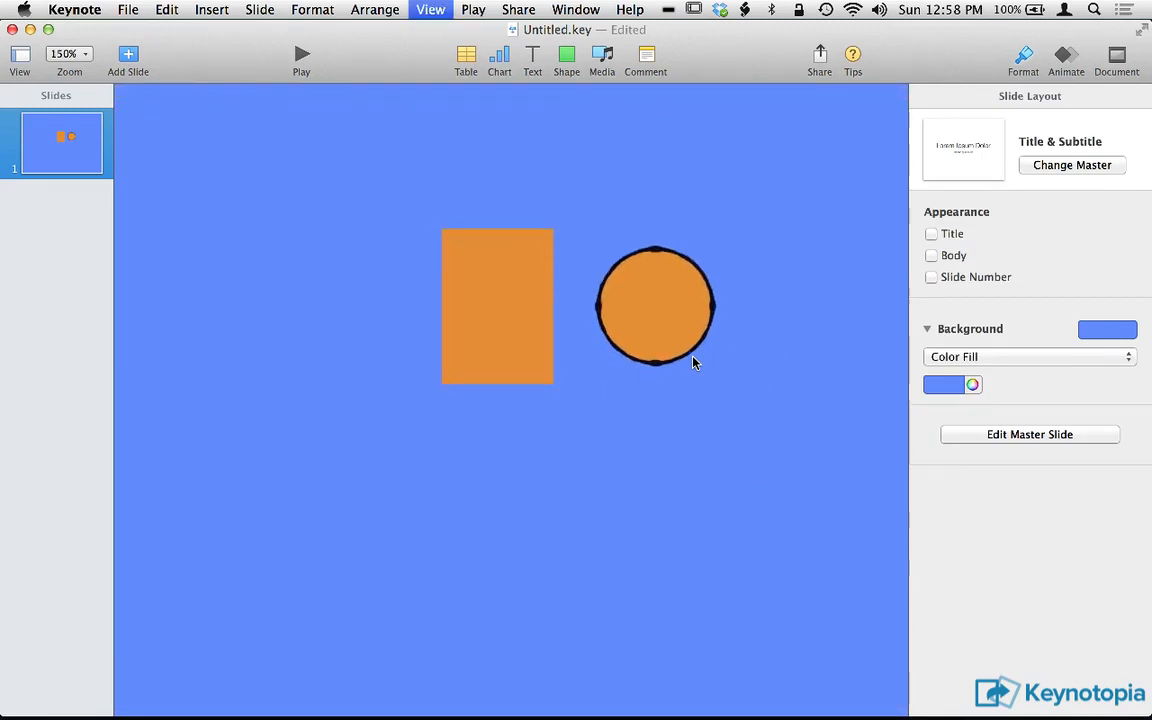
{"action": "key", "text": "super+shift+period"}
{"action": "scroll", "coordinate": [655, 336], "scroll_direction": "right", "scroll_amount": 5}
{"action": "scroll", "coordinate": [655, 336], "scroll_direction": "up", "scroll_amount": 5}
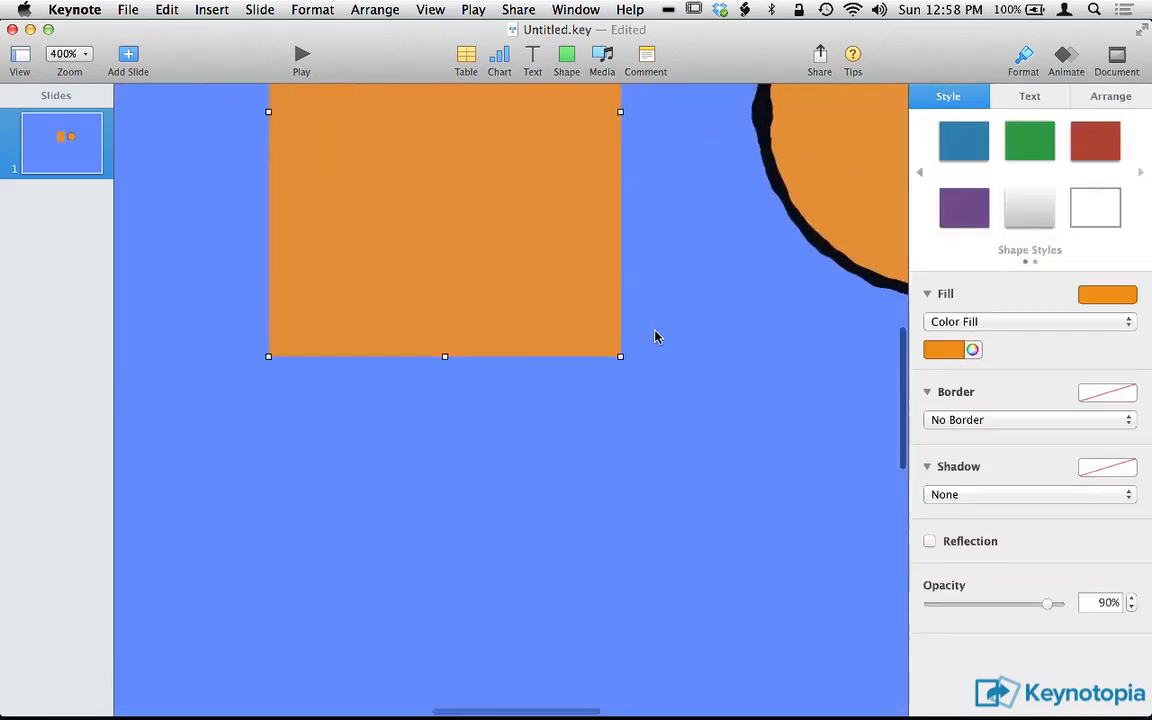
{"action": "left_click", "coordinate": [655, 336]}
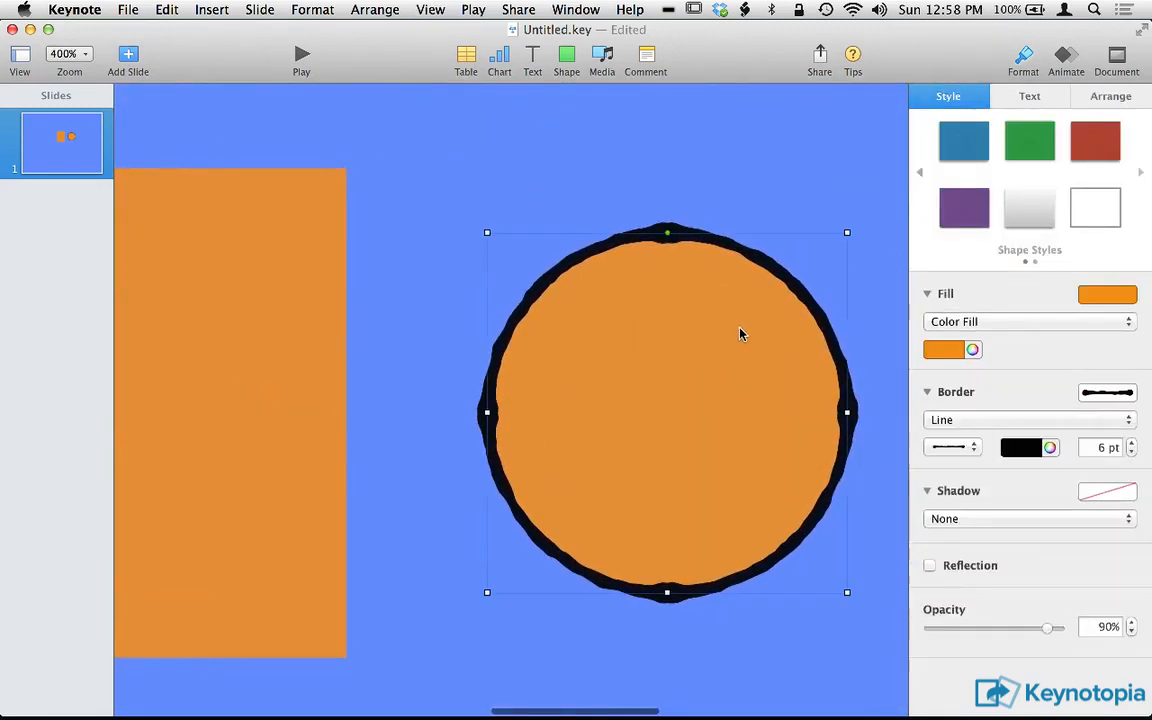
{"action": "left_click", "coordinate": [869, 406]}
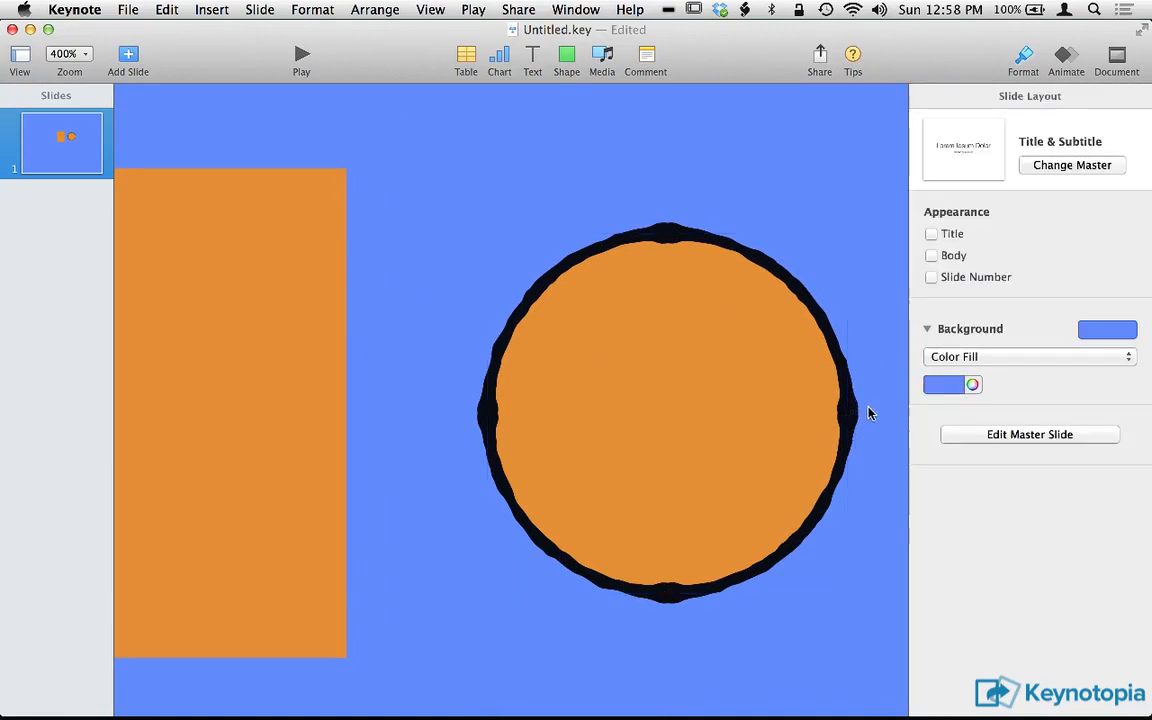
Change the circle's border color to a darker orange.
{"action": "left_click", "coordinate": [853, 412]}
{"action": "left_click", "coordinate": [1032, 448]}
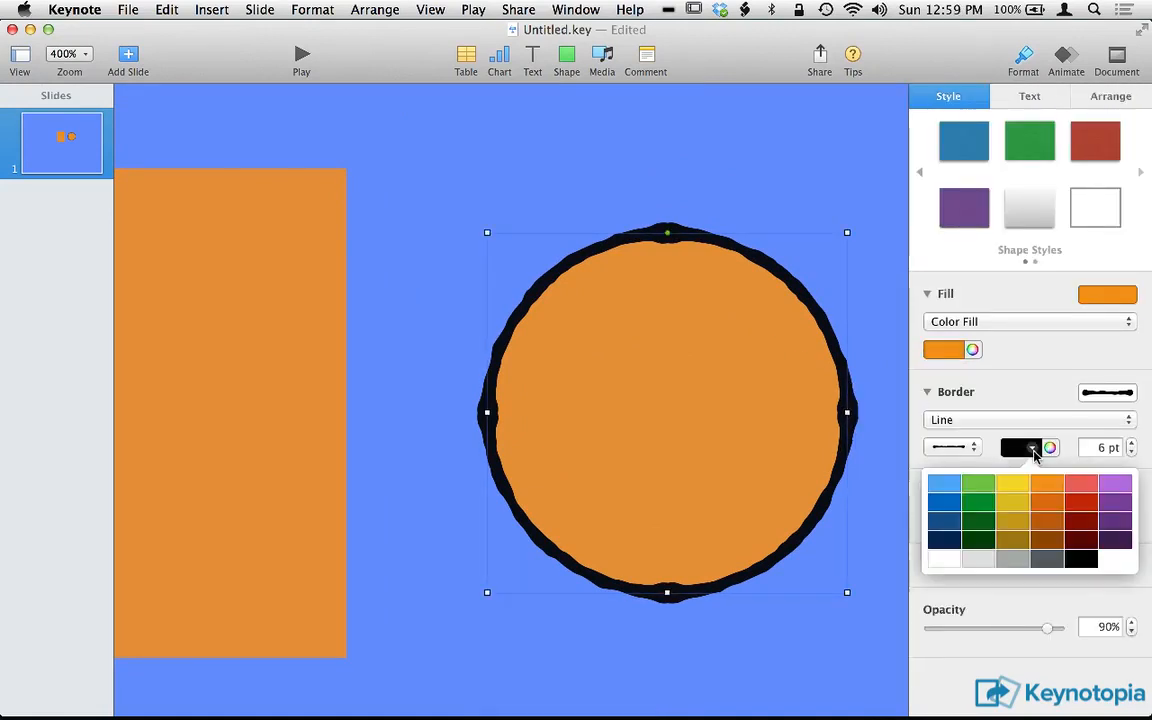
{"action": "left_click", "coordinate": [1049, 504]}
{"action": "left_click", "coordinate": [836, 627]}
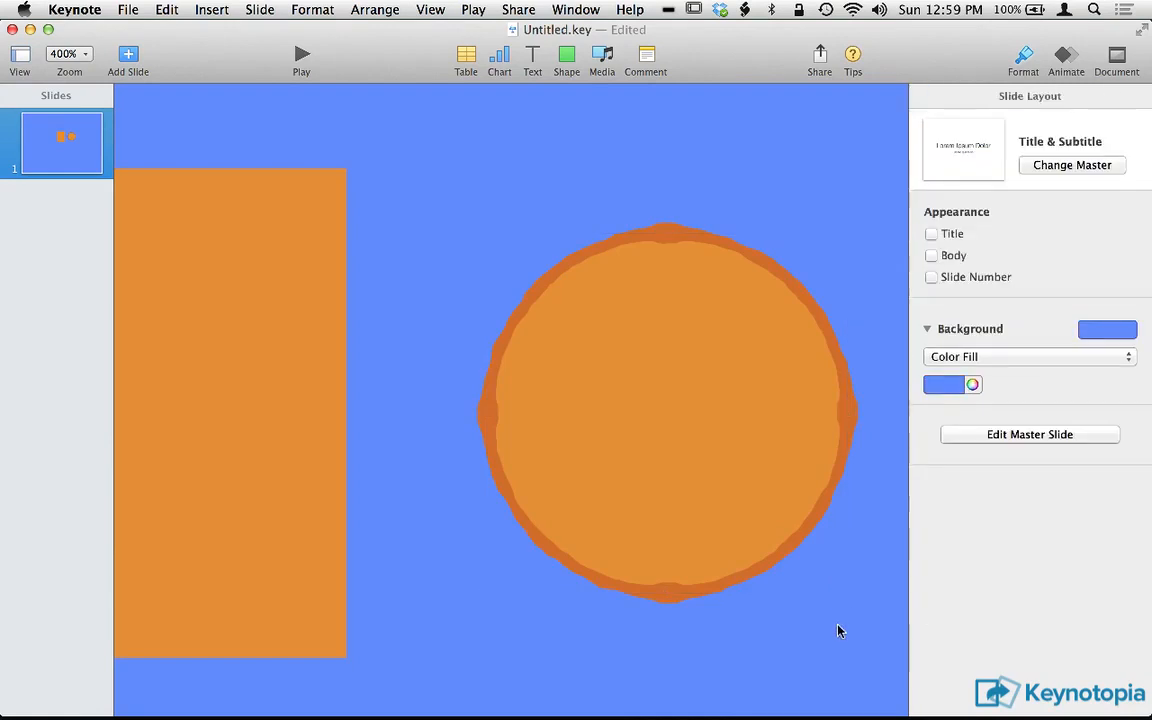
Move the circle slightly up toward the rectangle and shrink it proportionally.
{"action": "left_click_drag", "start_coordinate": [686, 545], "coordinate": [615, 515]}
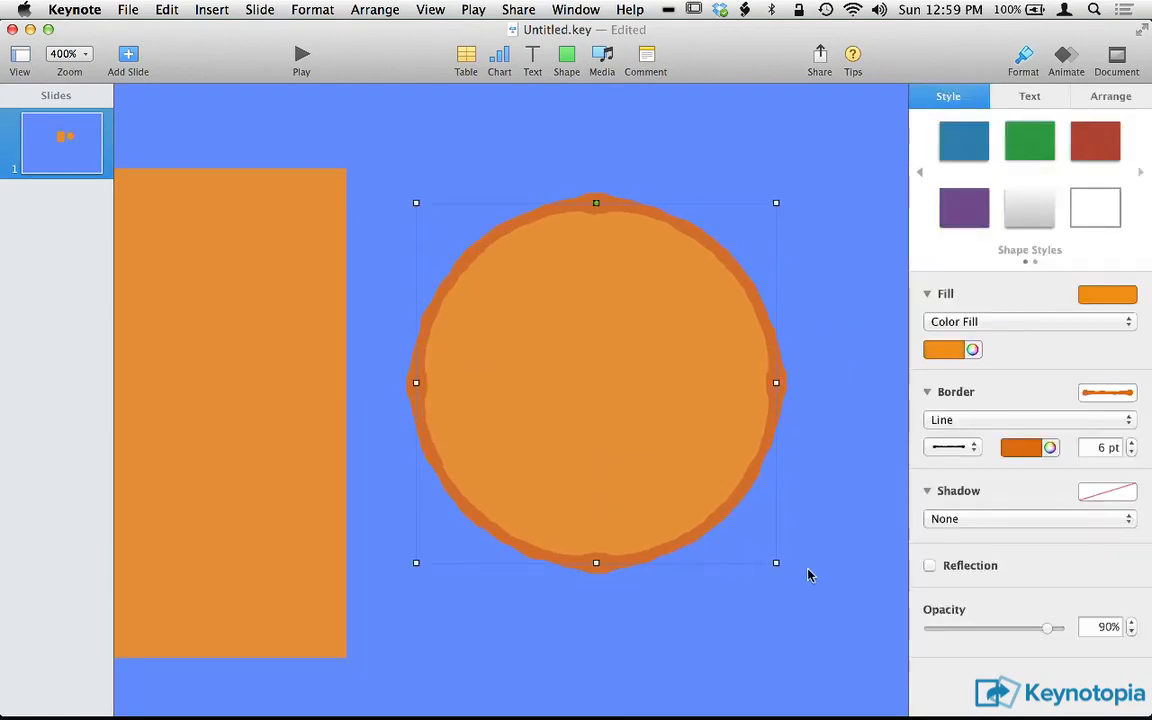
{"action": "left_click_drag", "start_coordinate": [776, 563], "coordinate": [727, 519]}
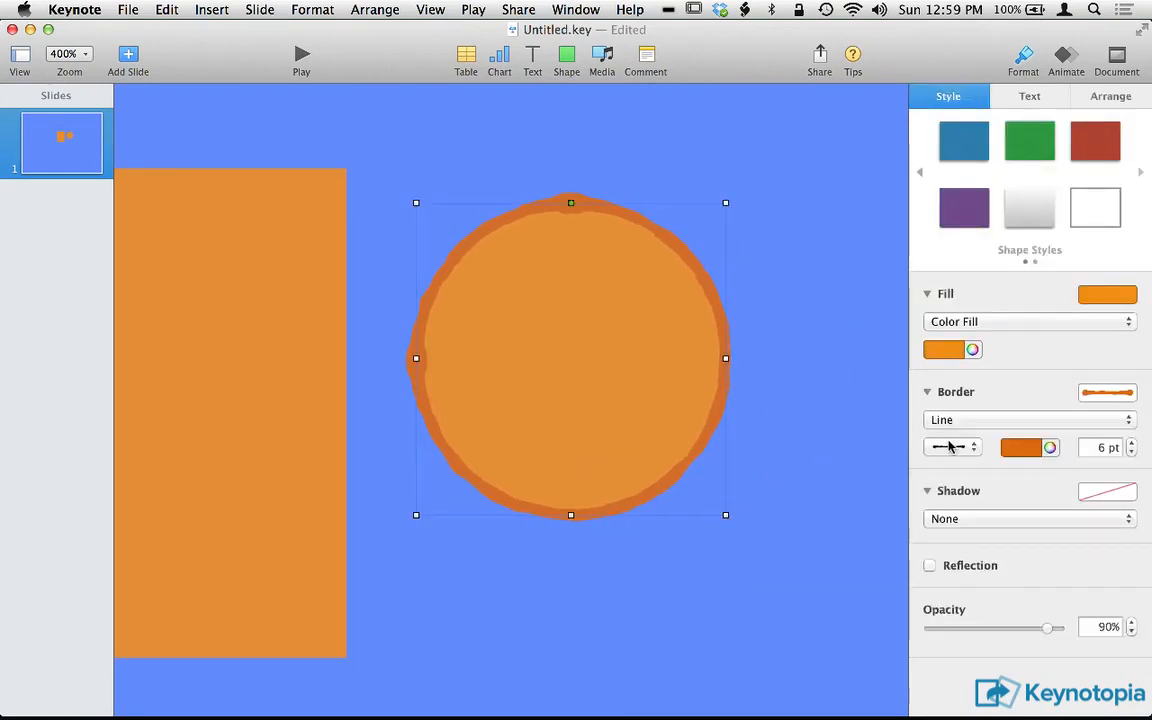
Switch the circle's border to the rough brush-stroke preset.
{"action": "left_click", "coordinate": [1125, 392]}
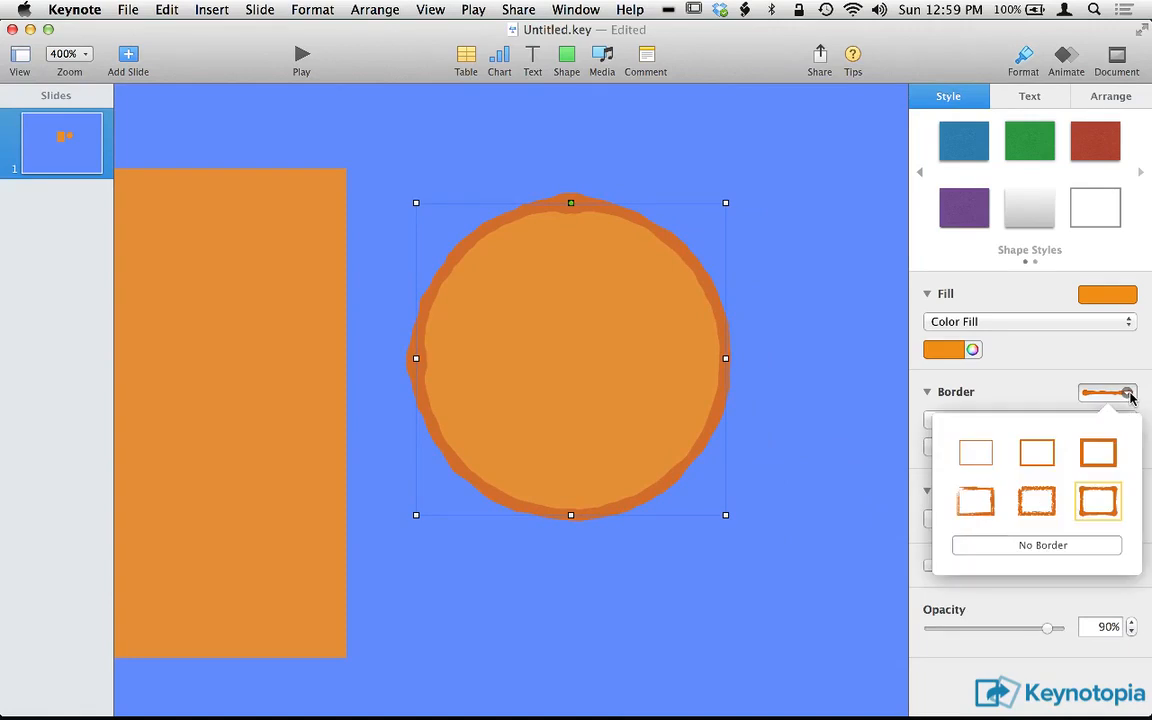
{"action": "left_click", "coordinate": [968, 508]}
{"action": "left_click", "coordinate": [808, 586]}
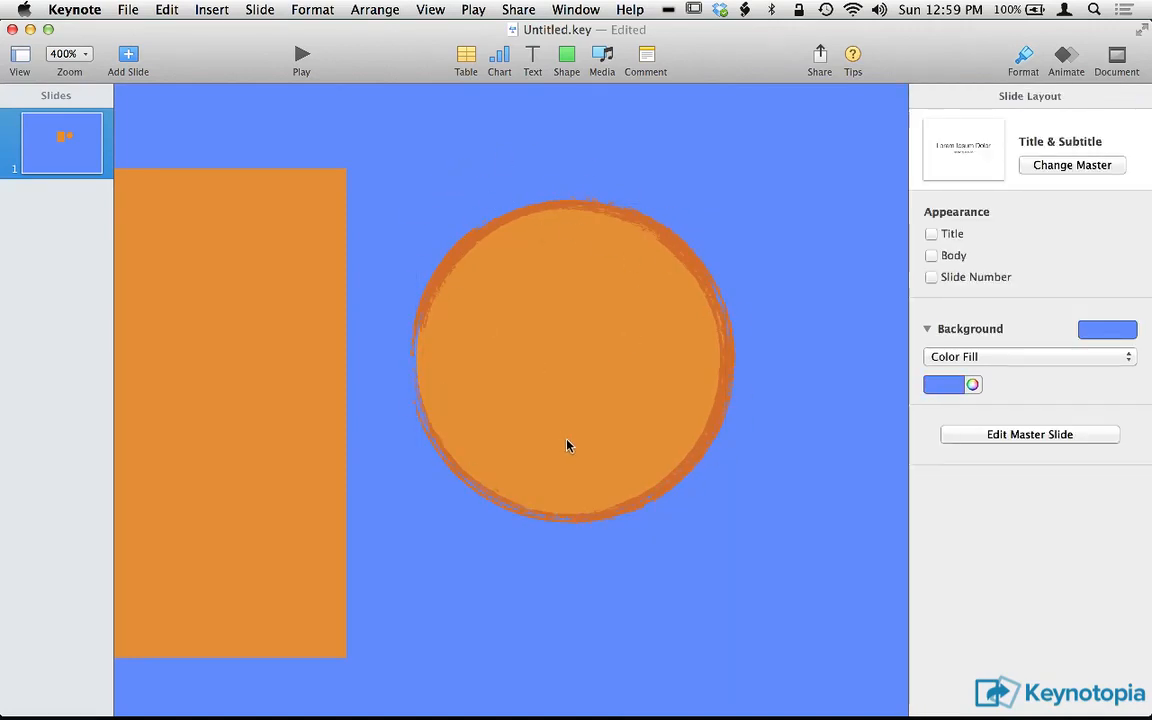
Switch the circle's border to the thin solid line preset and shift the circle slightly away from the rectangle.
{"action": "left_click", "coordinate": [616, 367]}
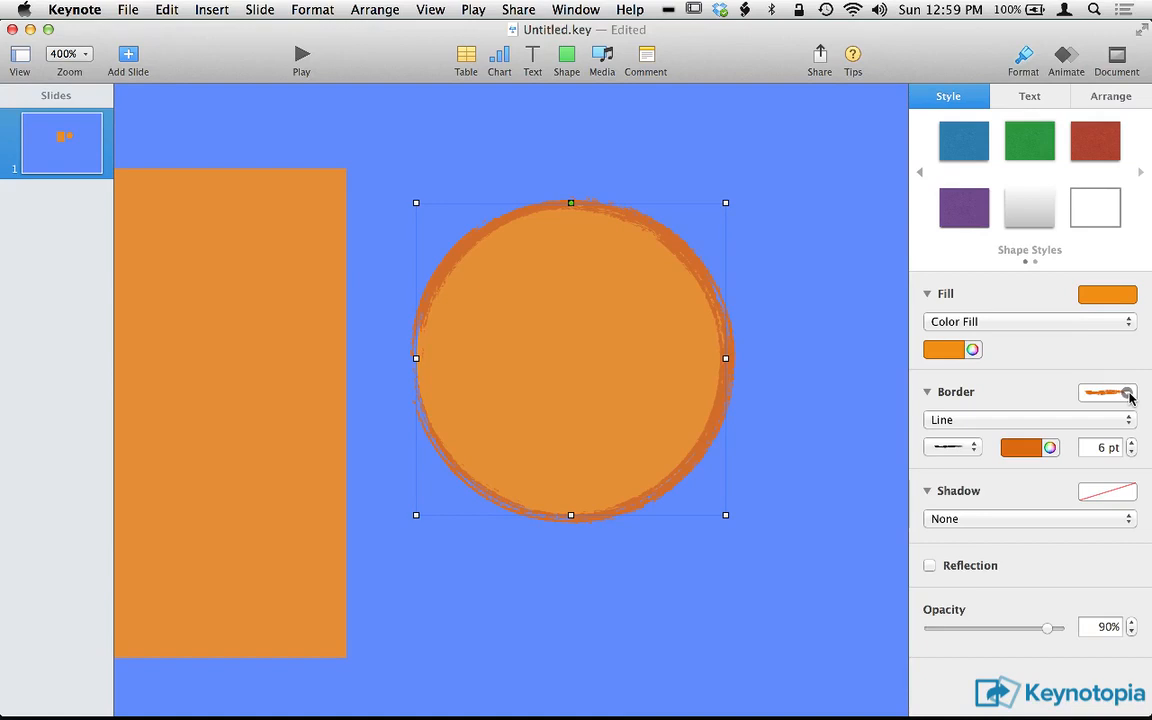
{"action": "left_click", "coordinate": [873, 382]}
{"action": "left_click", "coordinate": [729, 362]}
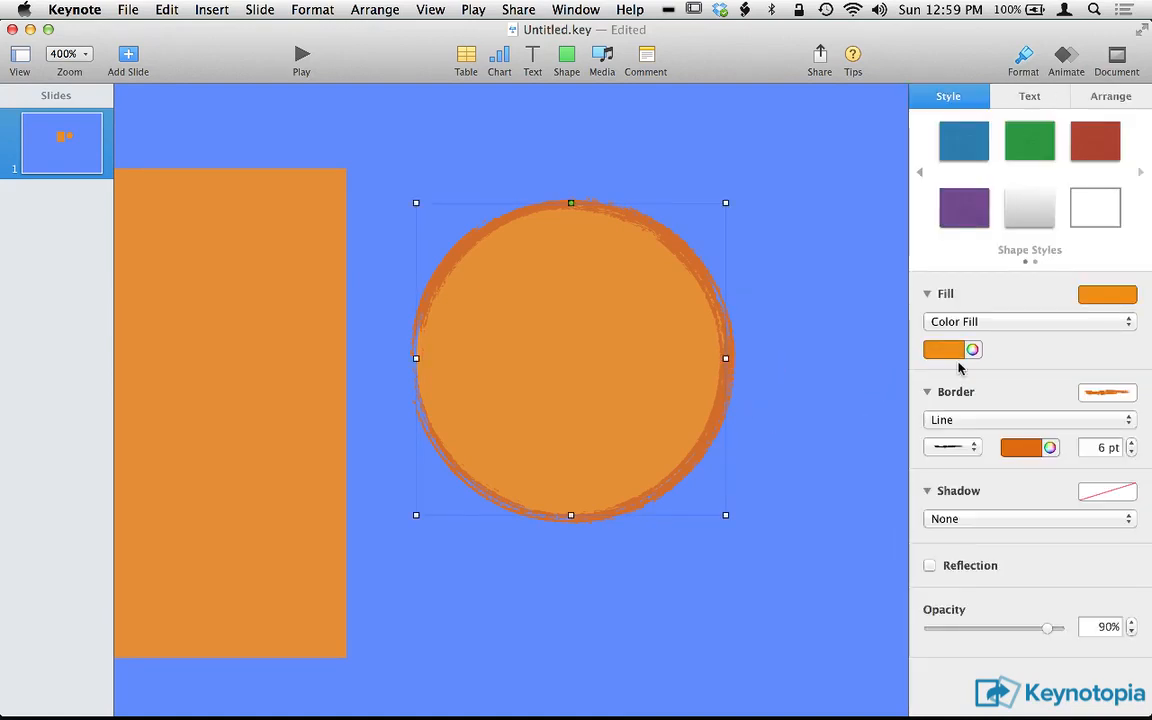
{"action": "left_click", "coordinate": [1129, 397]}
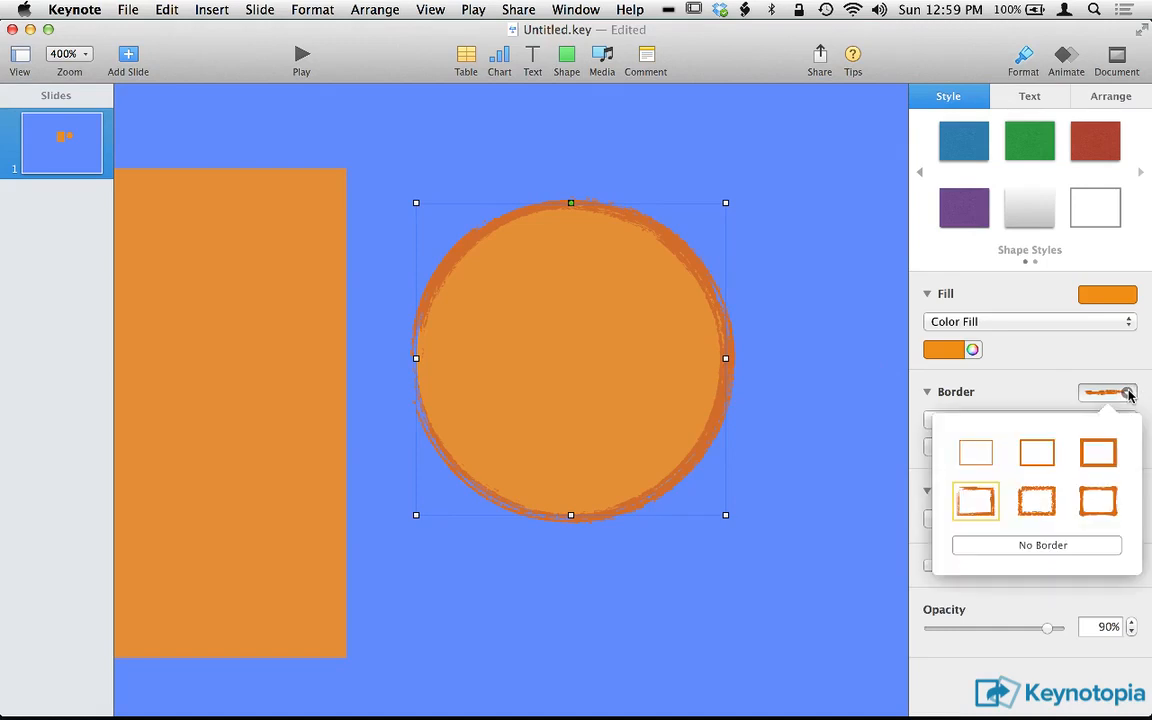
{"action": "left_click", "coordinate": [975, 453]}
{"action": "left_click", "coordinate": [786, 492]}
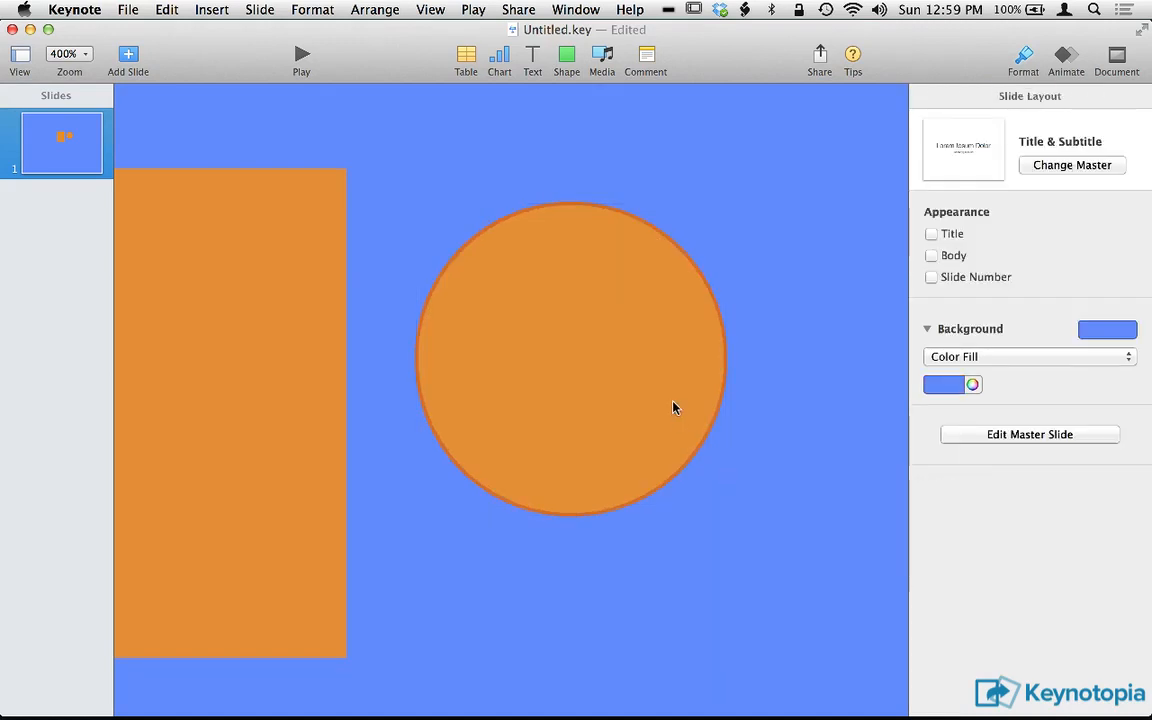
{"action": "left_click_drag", "start_coordinate": [676, 404], "coordinate": [728, 375]}
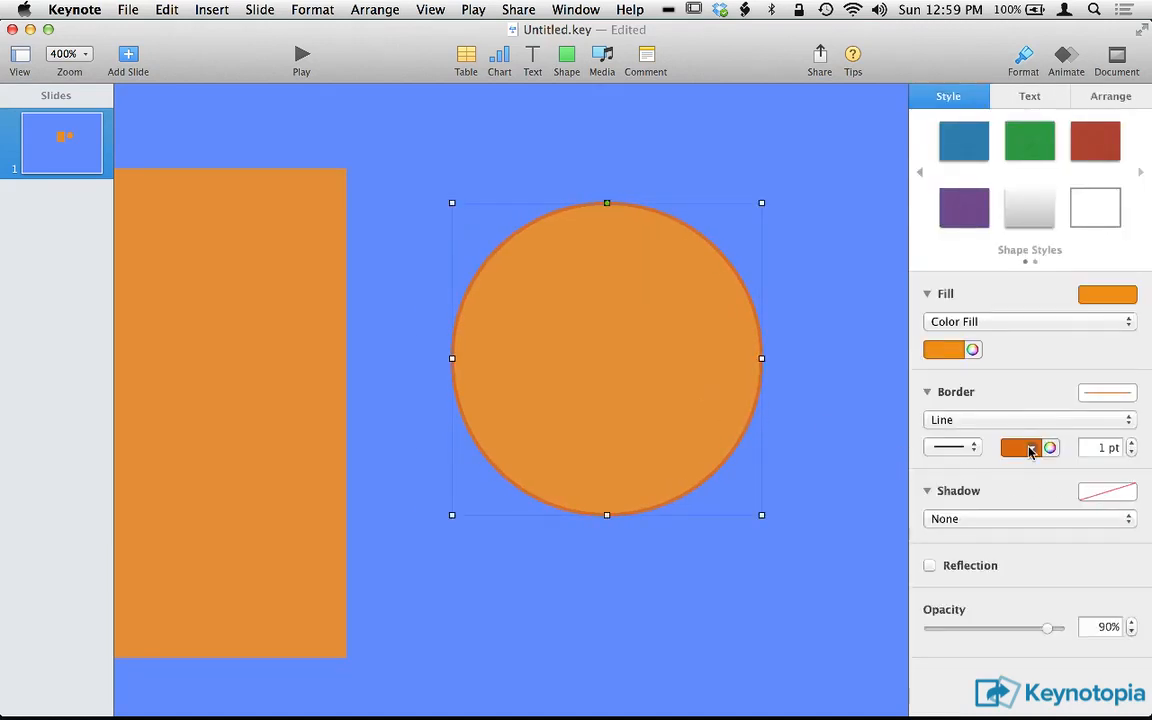
Try different border widths on the circle, ending at 0.25 pt, and fit the whole slide in view.
{"action": "left_click", "coordinate": [1131, 452]}
{"action": "left_click", "coordinate": [1131, 444]}
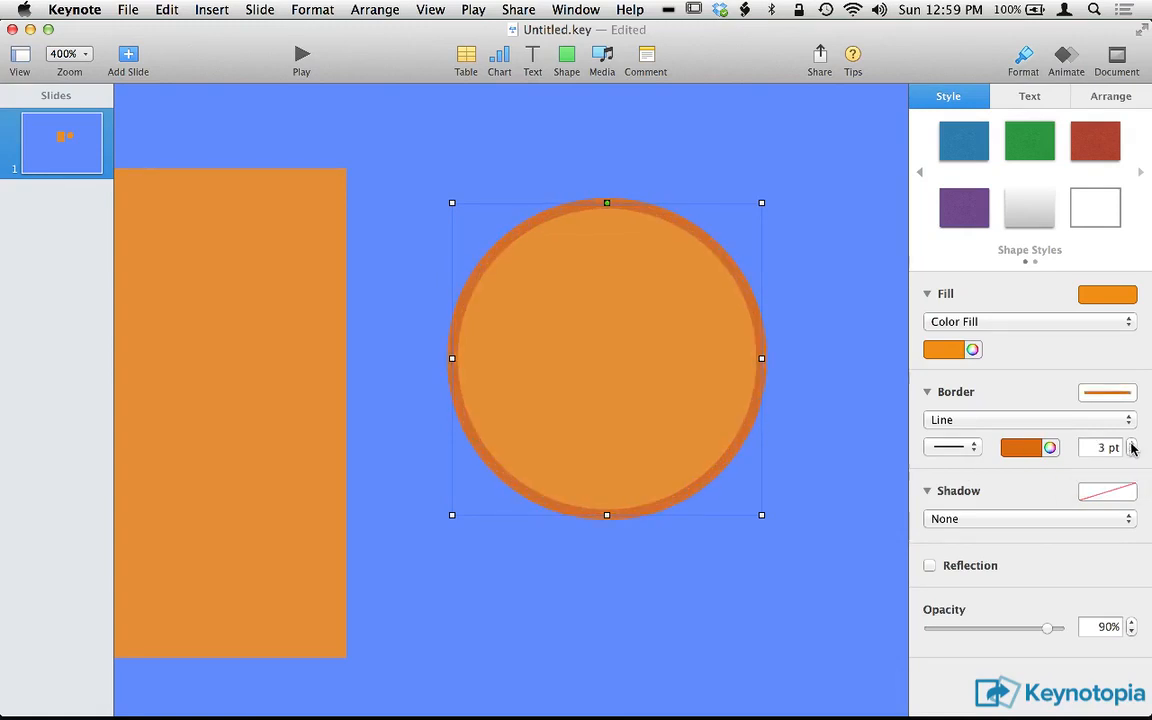
{"action": "left_click", "coordinate": [1131, 452]}
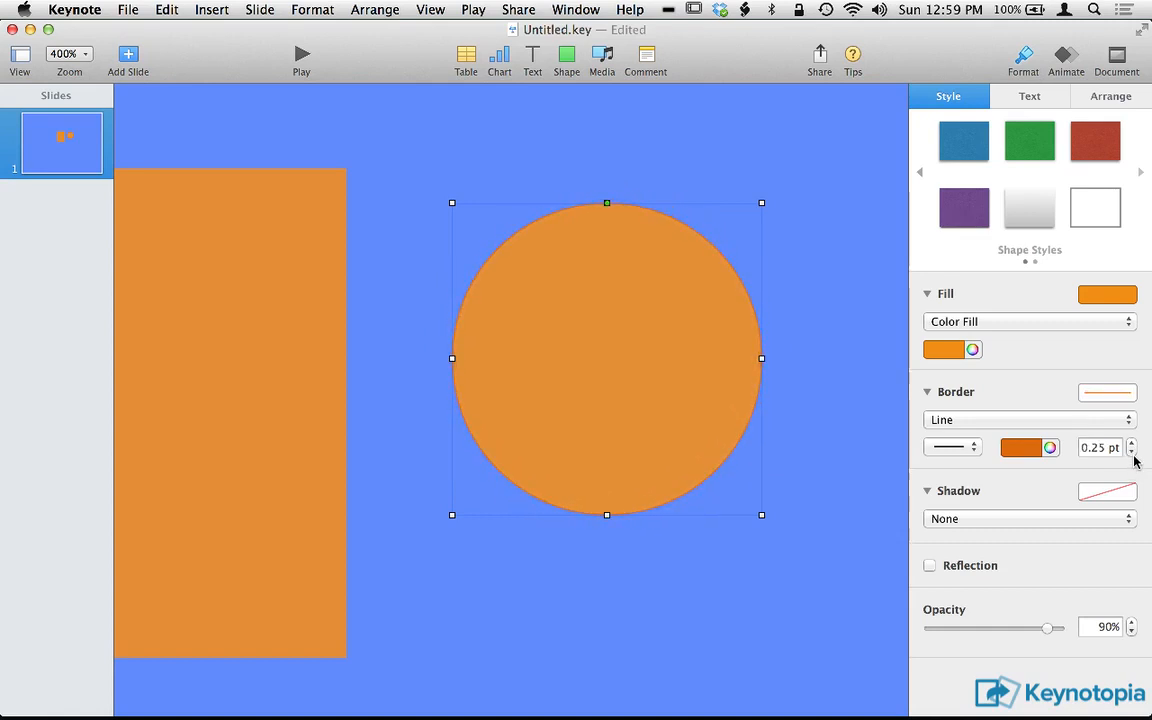
{"action": "key", "text": "super+shift+0"}
{"action": "left_click", "coordinate": [609, 411]}
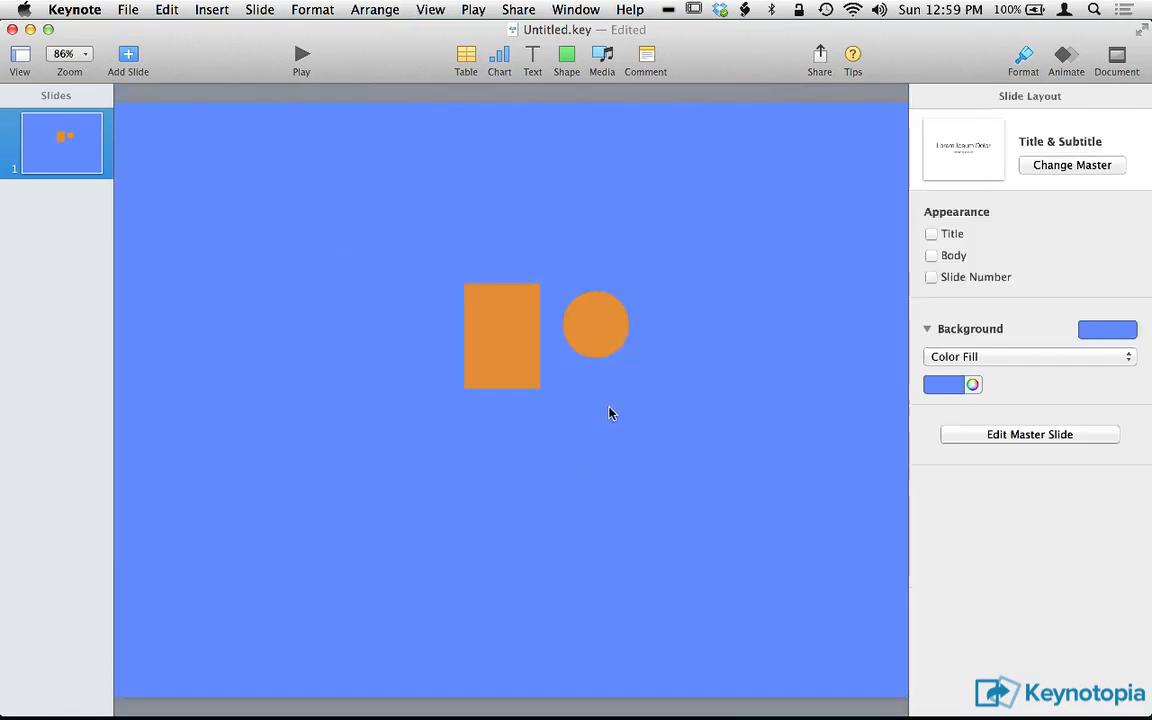
Overlap the circle onto the rectangle's right edge and set both shapes to 100% opacity.
{"action": "left_click_drag", "start_coordinate": [594, 321], "coordinate": [537, 326]}
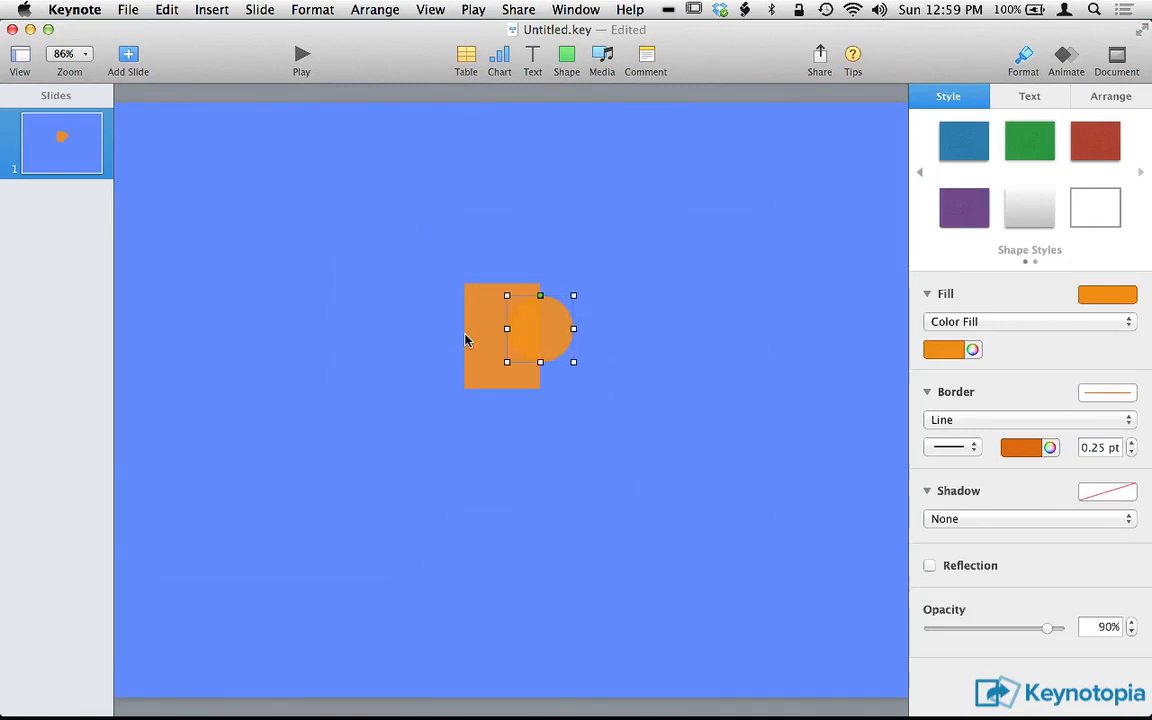
{"action": "left_click", "coordinate": [466, 336], "text": "shift"}
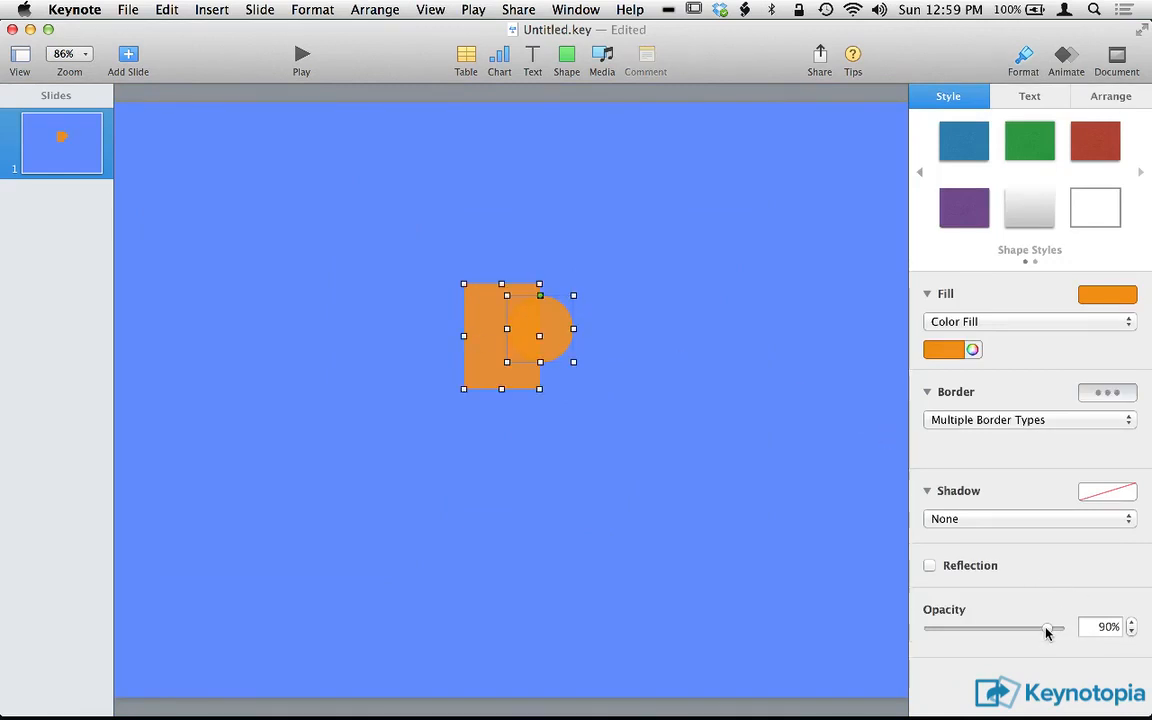
{"action": "left_click_drag", "start_coordinate": [1047, 628], "coordinate": [1062, 628]}
{"action": "left_click", "coordinate": [629, 530]}
Lower the circle slightly so it is vertically centered on the rectangle's right edge.
{"action": "left_click", "coordinate": [545, 327]}
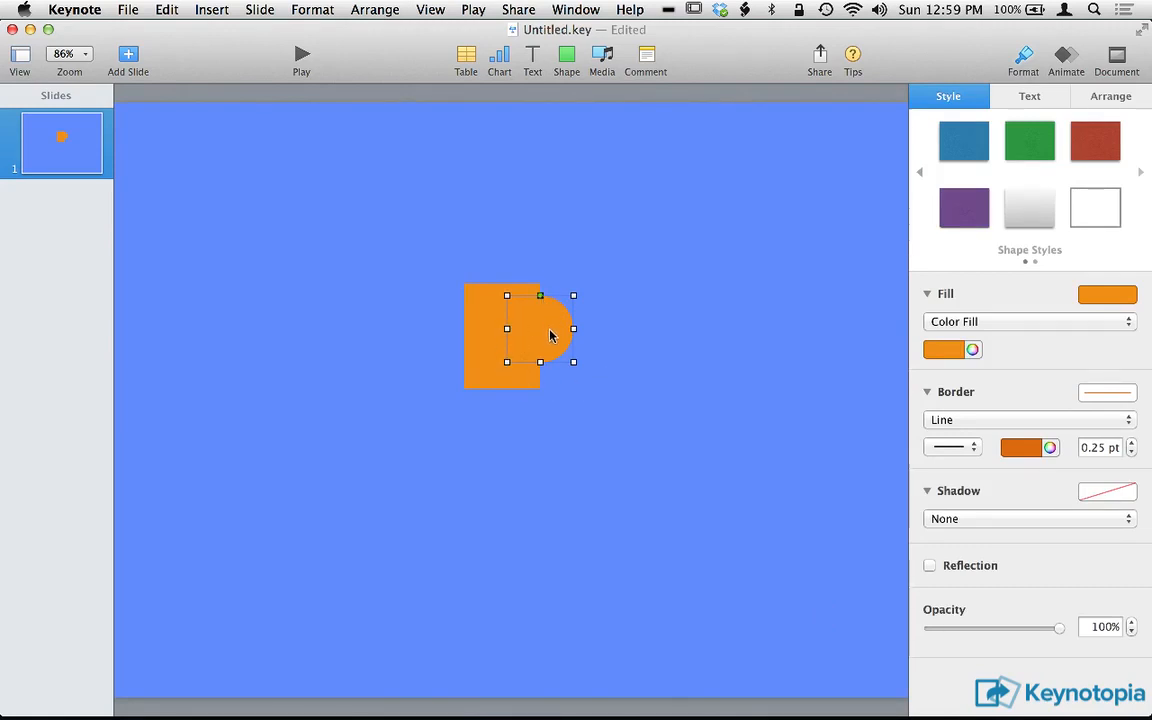
{"action": "left_click_drag", "start_coordinate": [548, 329], "coordinate": [550, 341]}
{"action": "left_click", "coordinate": [618, 337]}
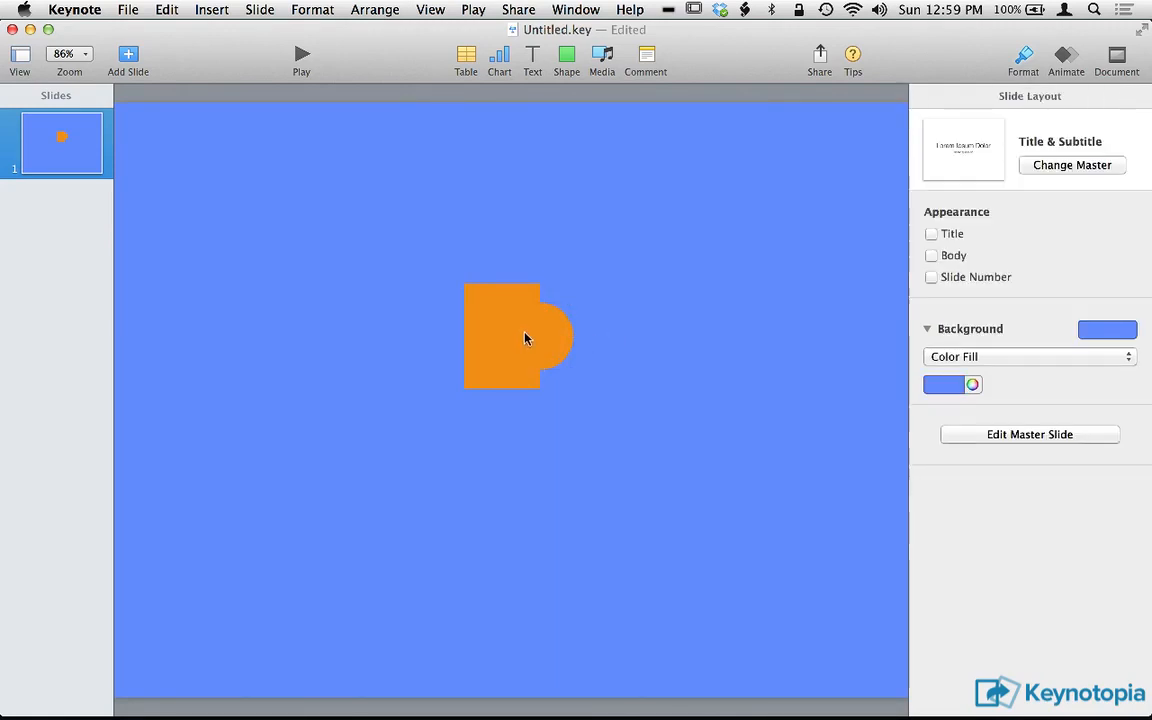
{"action": "left_click", "coordinate": [550, 337]}
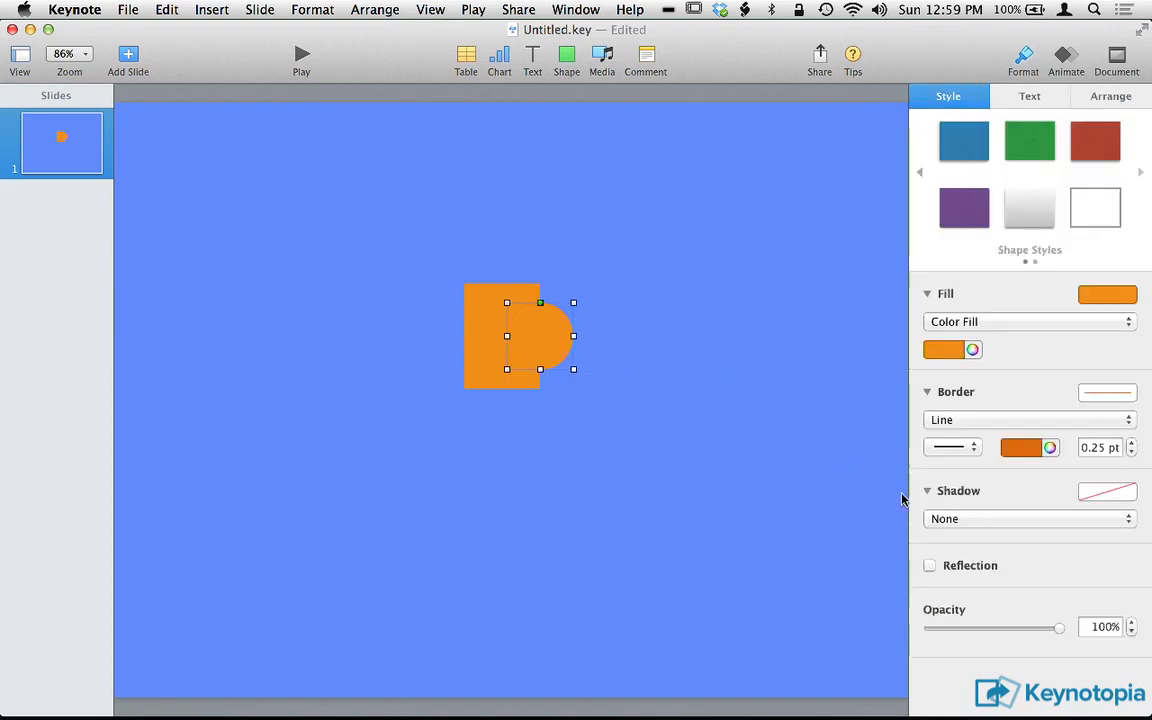
{"action": "left_click", "coordinate": [679, 424]}
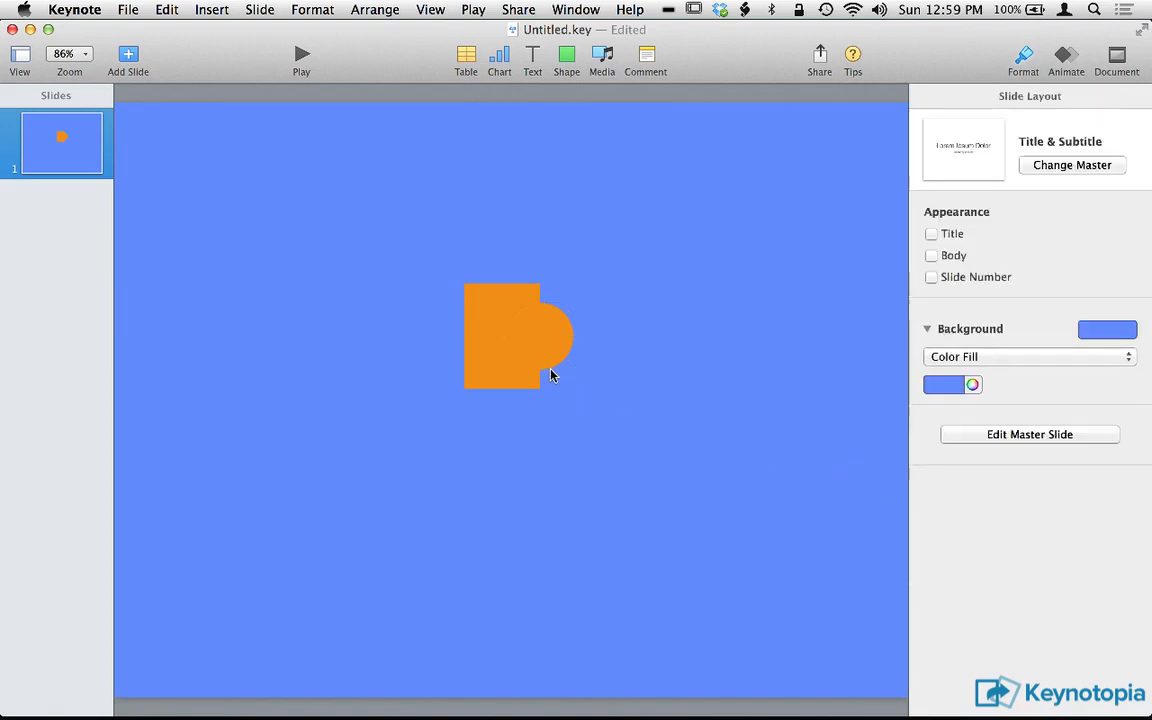
Set the circle's border width to 6 pt and its border color to light blue.
{"action": "left_click", "coordinate": [550, 356]}
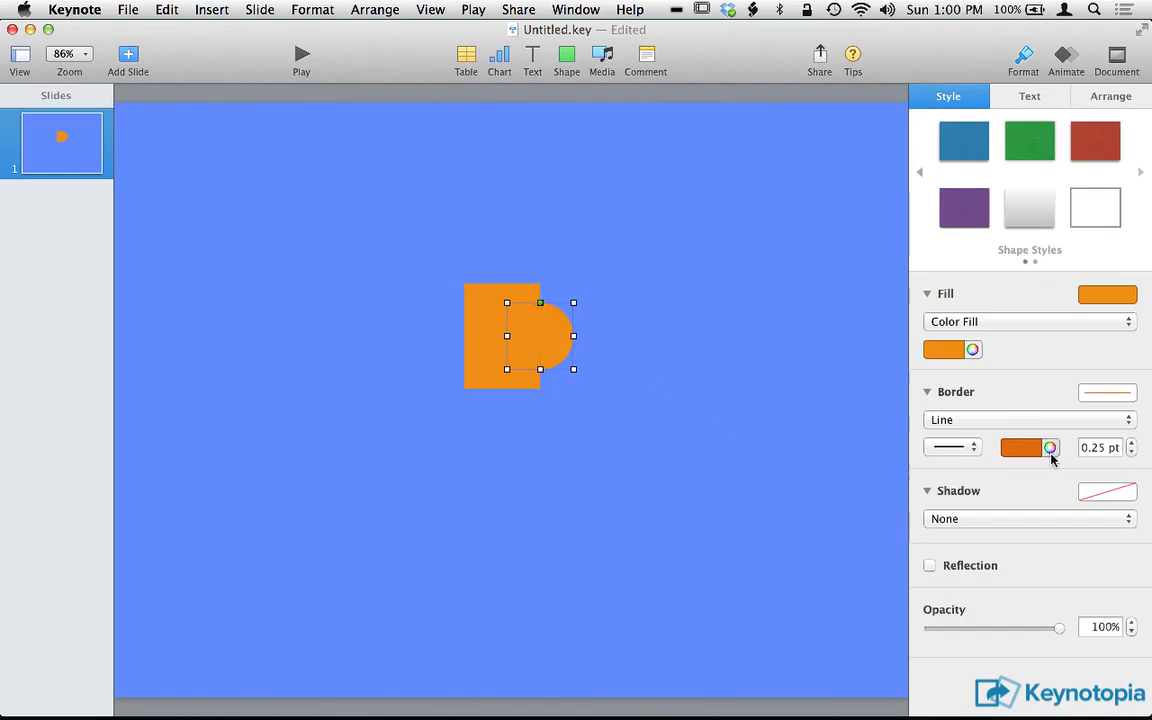
{"action": "left_click", "coordinate": [1132, 444]}
{"action": "left_click", "coordinate": [1132, 444]}
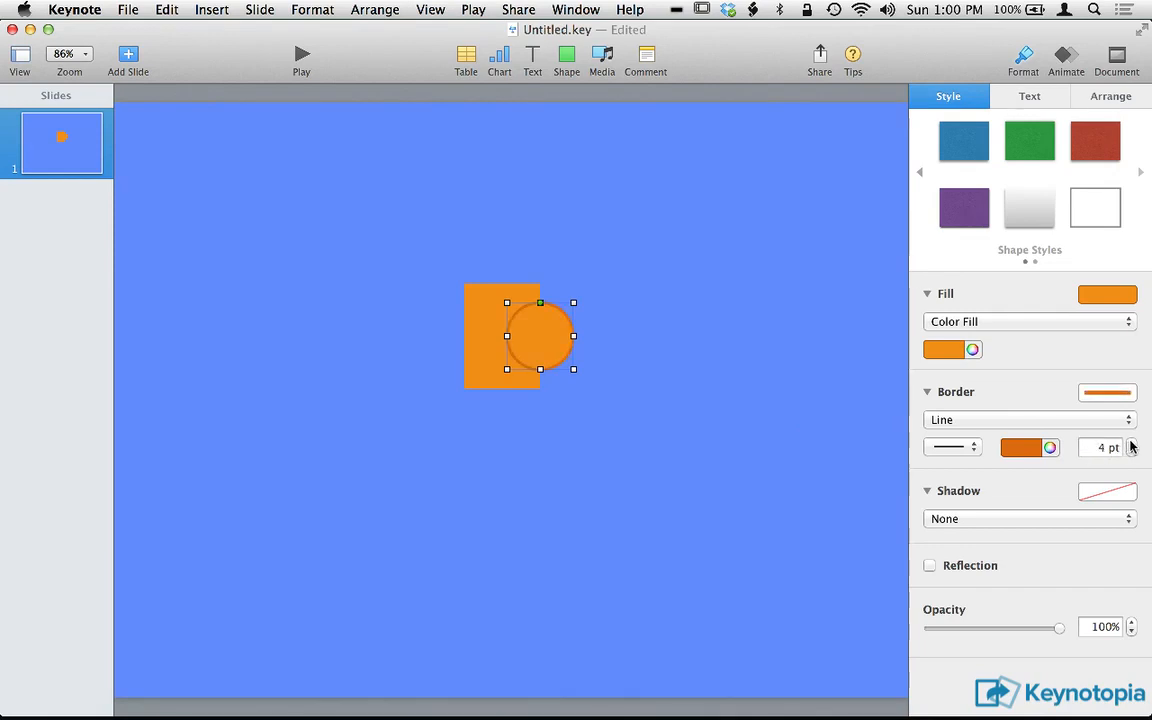
{"action": "left_click", "coordinate": [1132, 444]}
{"action": "left_click", "coordinate": [1035, 448]}
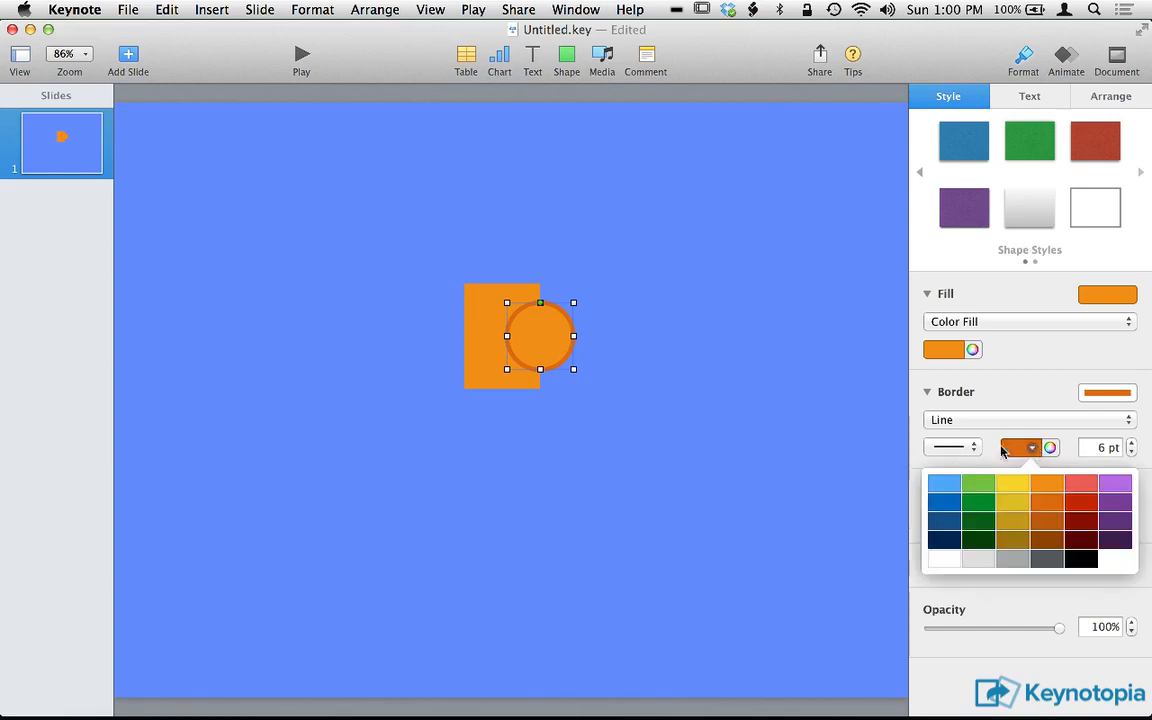
{"action": "left_click", "coordinate": [943, 481]}
{"action": "left_click", "coordinate": [717, 469]}
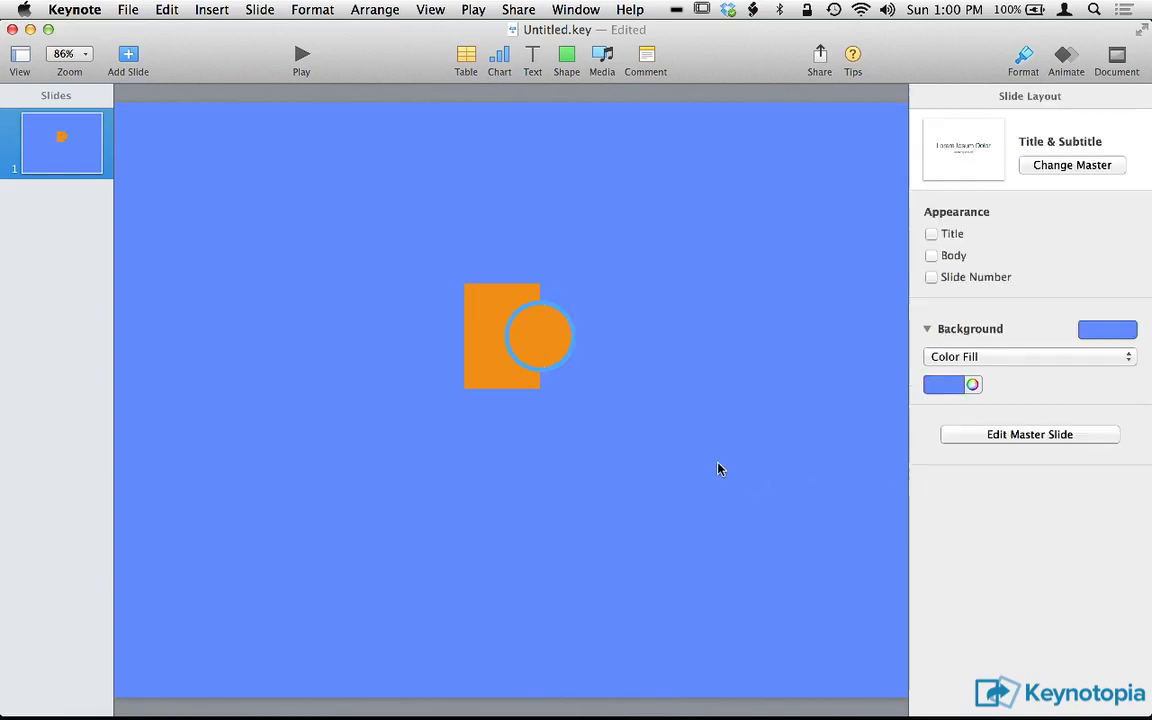
Match the circle's border color to the slide background by sampling the blue background with the color picker's magnifier.
{"action": "left_click", "coordinate": [555, 337]}
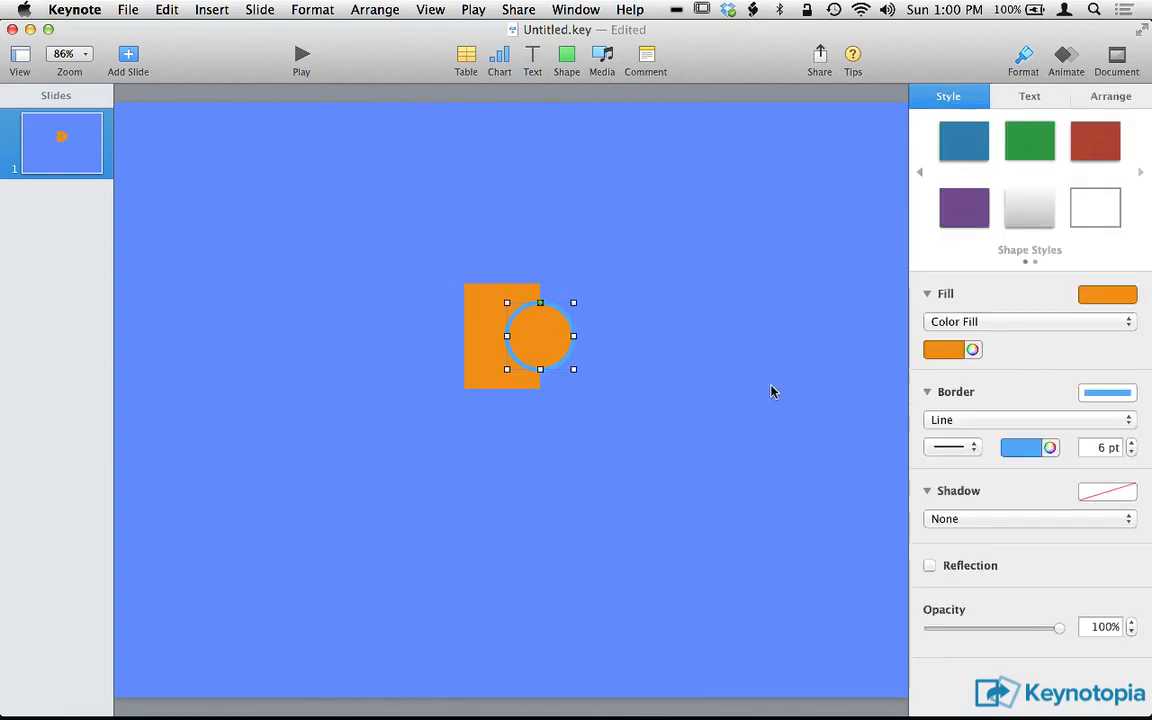
{"action": "left_click", "coordinate": [1032, 449]}
{"action": "left_click", "coordinate": [1033, 451]}
{"action": "left_click", "coordinate": [1051, 449]}
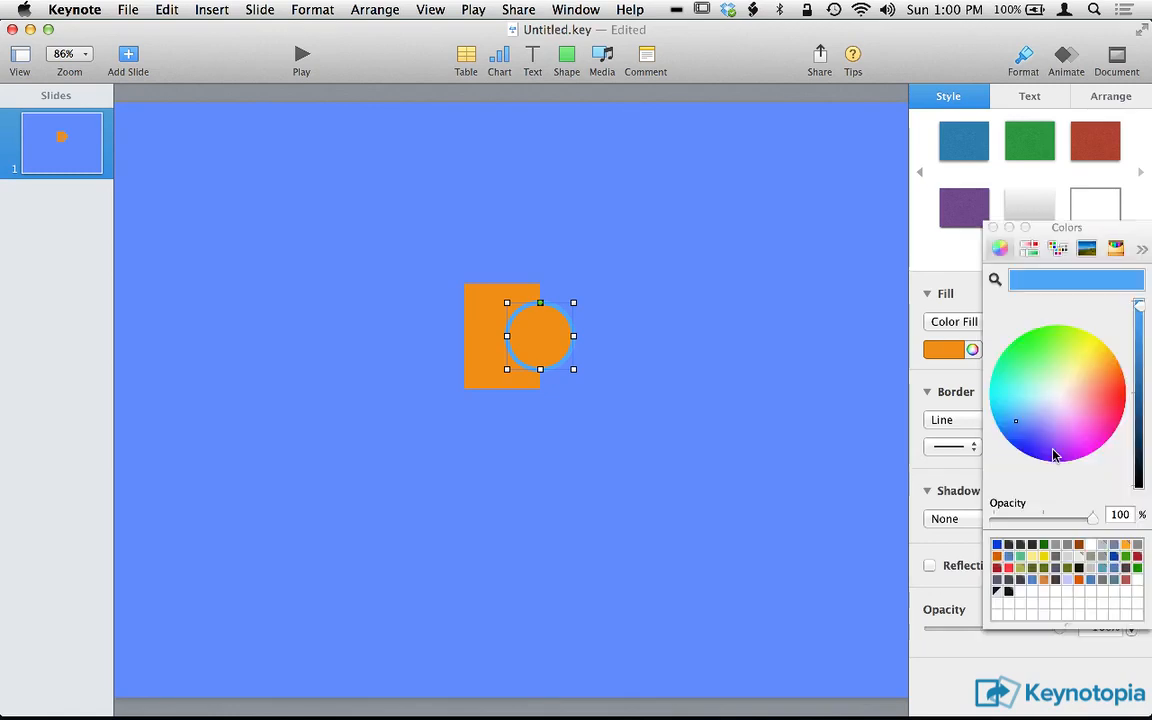
{"action": "left_click", "coordinate": [994, 282]}
{"action": "left_click", "coordinate": [670, 254]}
{"action": "left_click", "coordinate": [650, 336]}
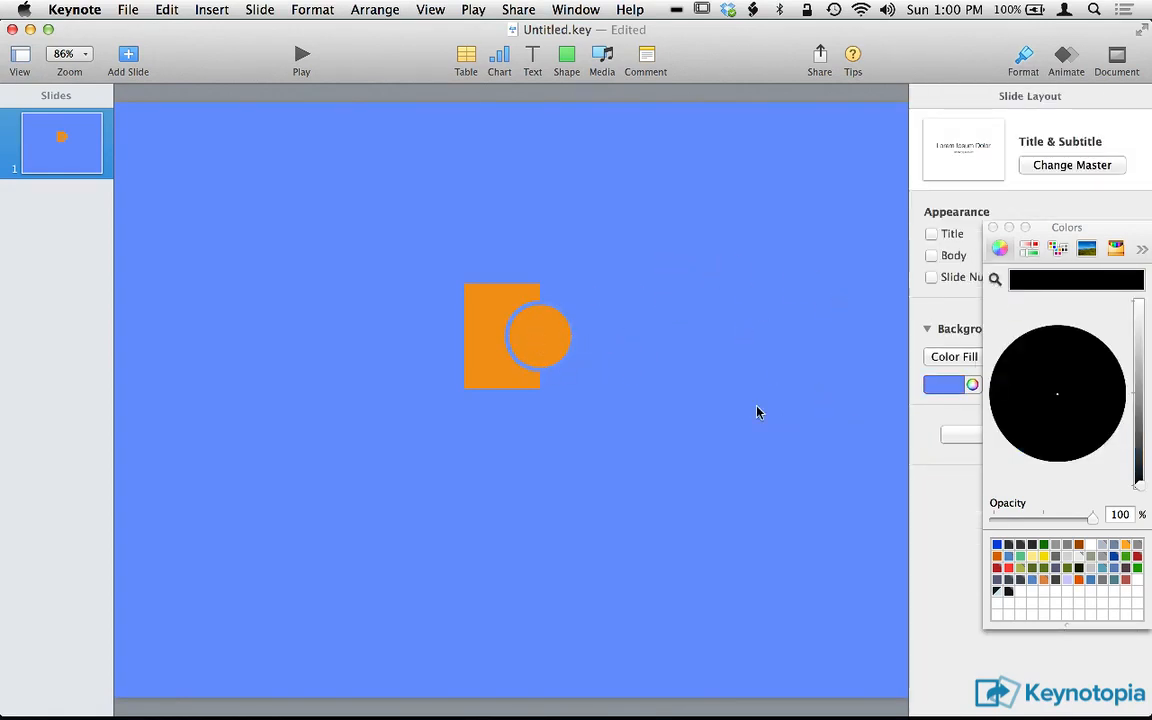
Group the rectangle and circle, and rotate the group 90° counterclockwise so the circle sits on top.
{"action": "left_click_drag", "start_coordinate": [430, 237], "coordinate": [699, 489]}
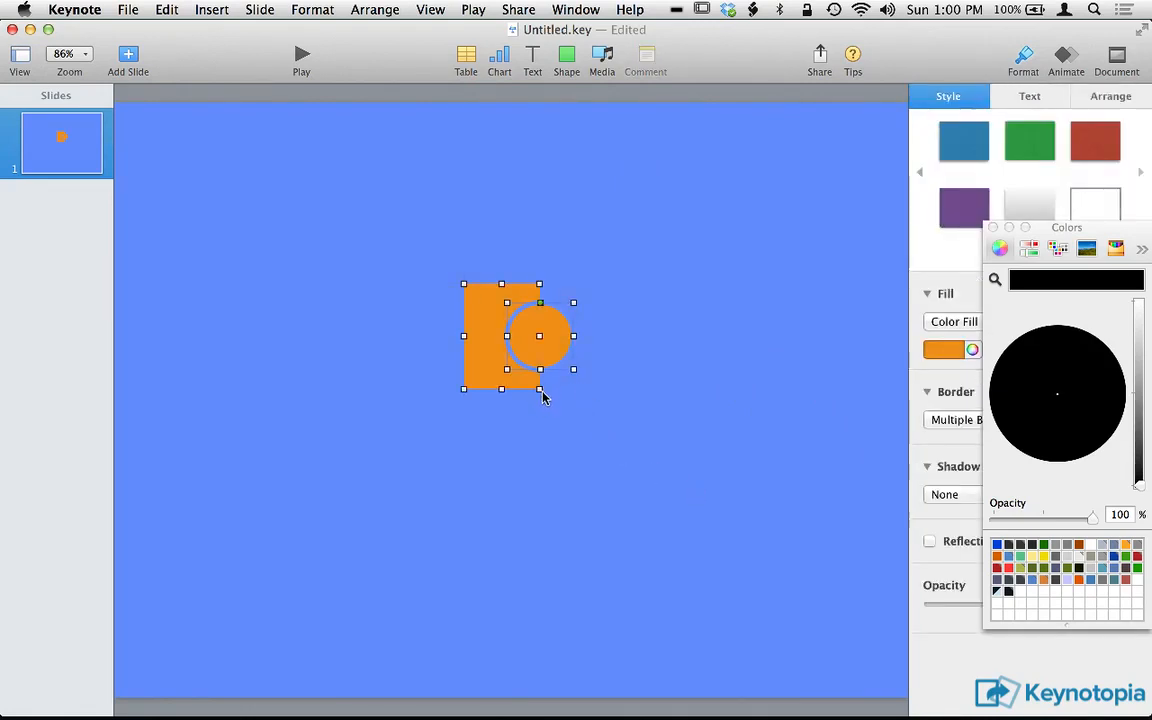
{"action": "key", "text": "alt+super+g"}
{"action": "left_click_drag", "start_coordinate": [574, 390], "coordinate": [576, 276]}
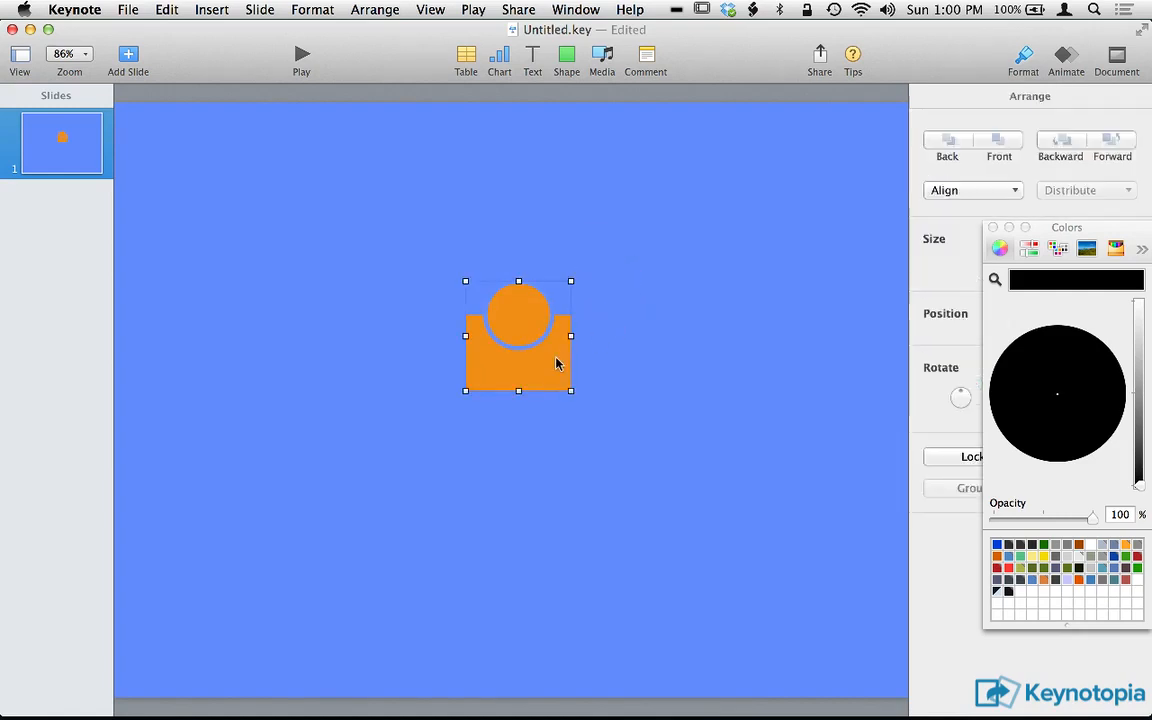
{"action": "left_click", "coordinate": [633, 334]}
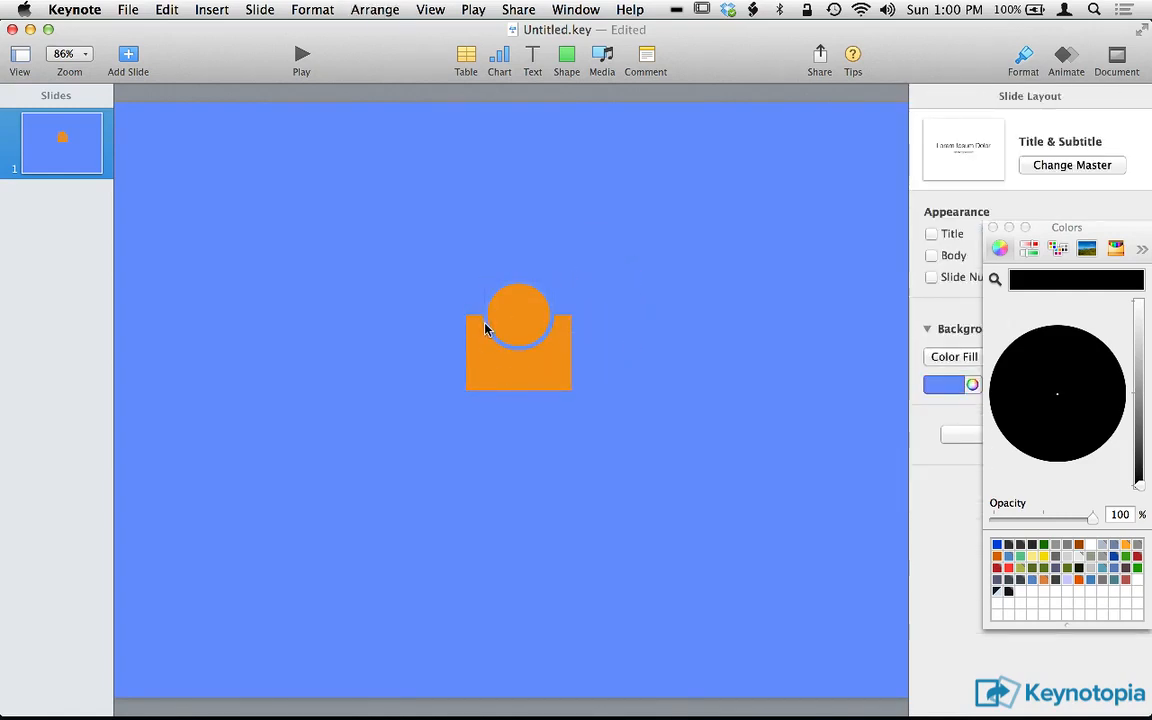
Zoom in to 300% and examine the gap between the circle and the rectangle.
{"action": "key", "text": "super+shift+period"}
{"action": "key", "text": "super+shift+period"}
{"action": "key", "text": "super+shift+period"}
{"action": "key", "text": "super+shift+period"}
{"action": "key", "text": "super+shift+period"}
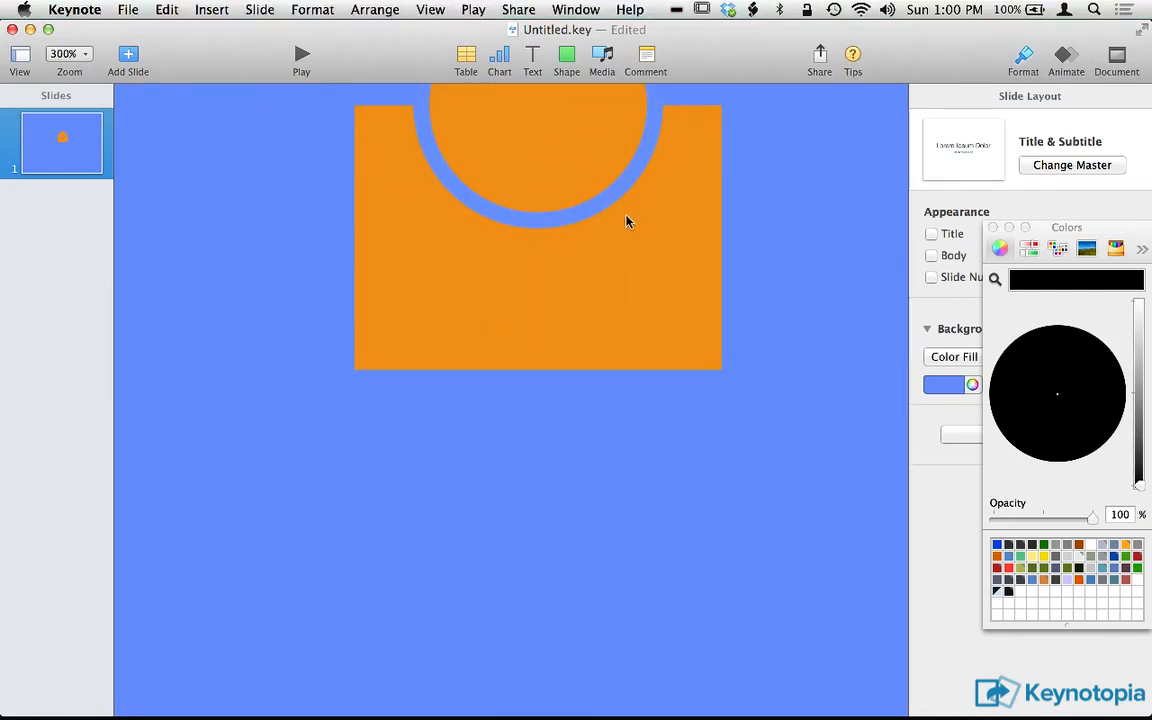
{"action": "scroll", "coordinate": [627, 221], "scroll_direction": "up", "scroll_amount": 5}
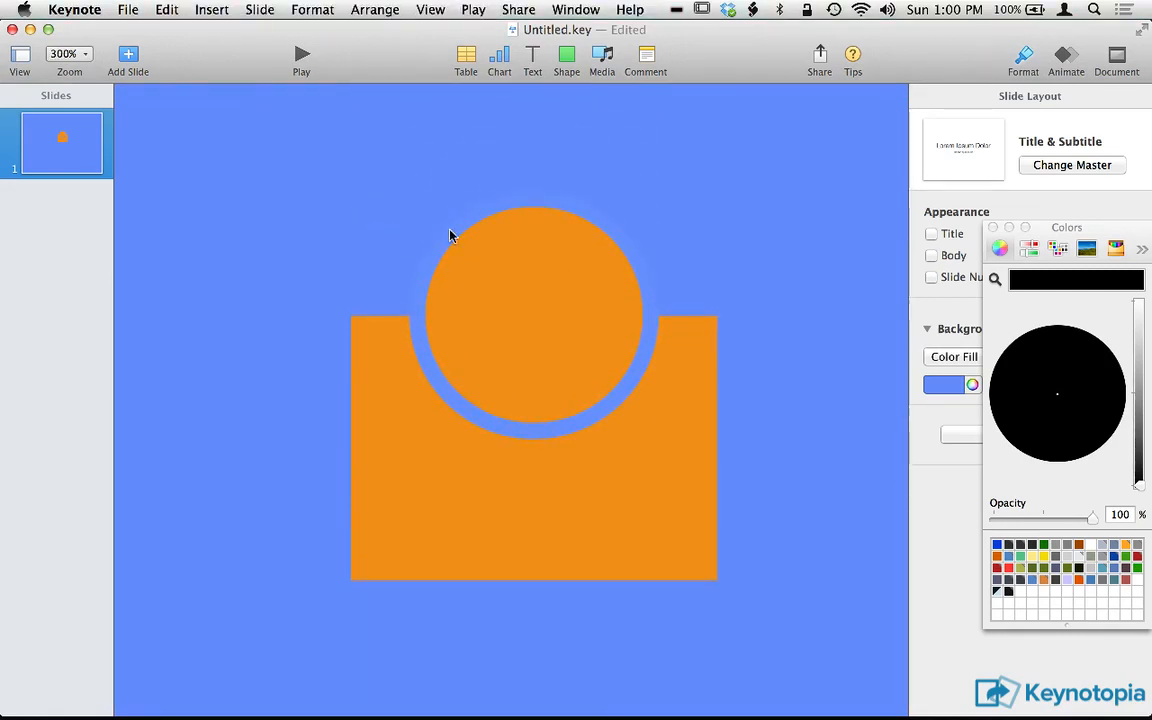